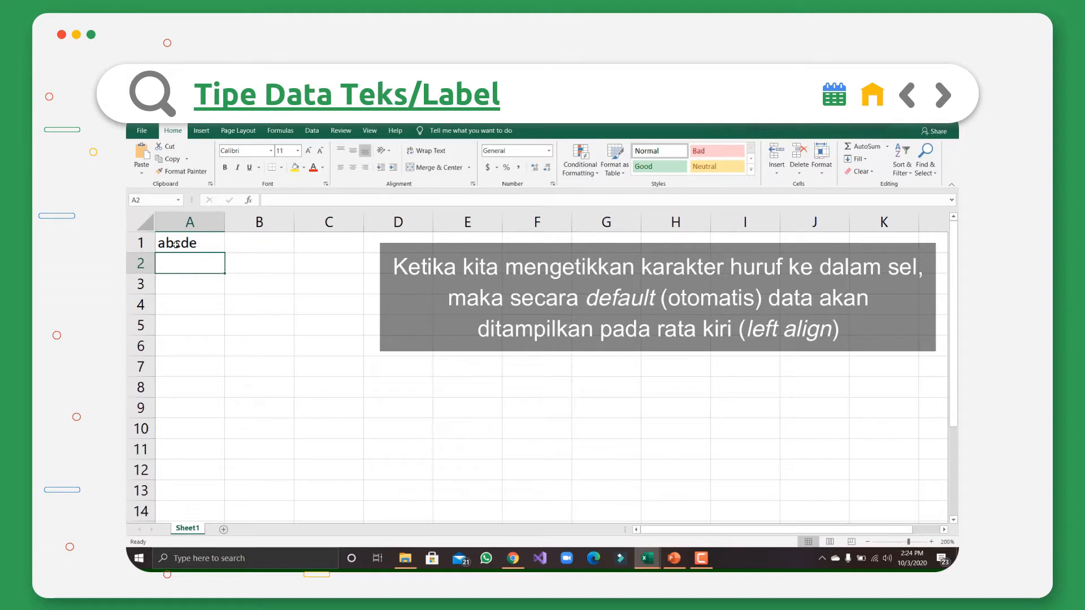
# Enter Rp 100.000,00 in cell B2 and Rp 300.000,00 in B3, and widen column B to fit them.
pyautogui.click(245, 270)
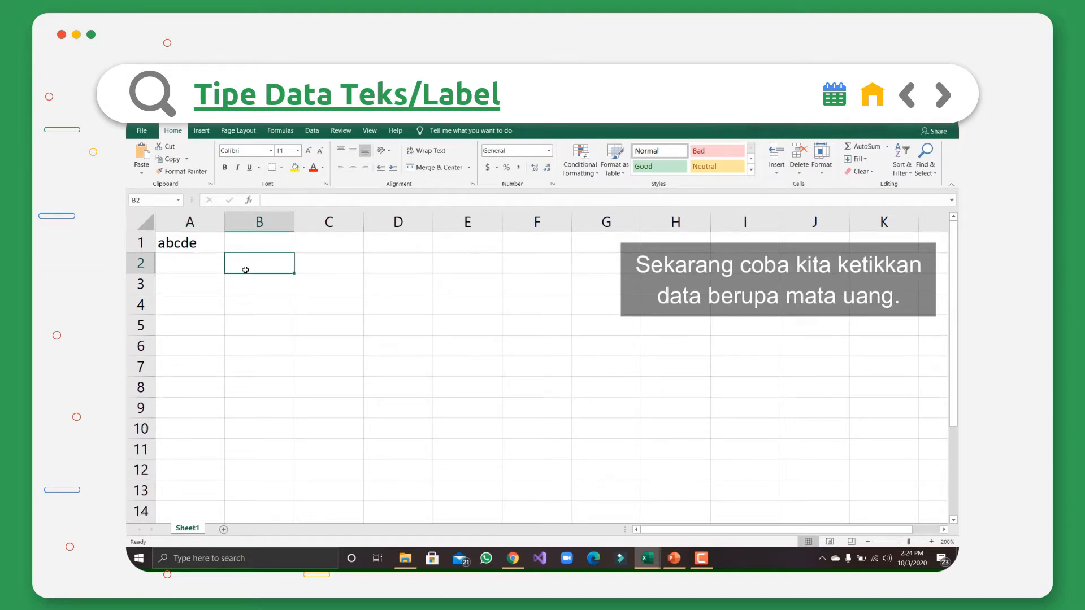
pyautogui.write('Rp 1')
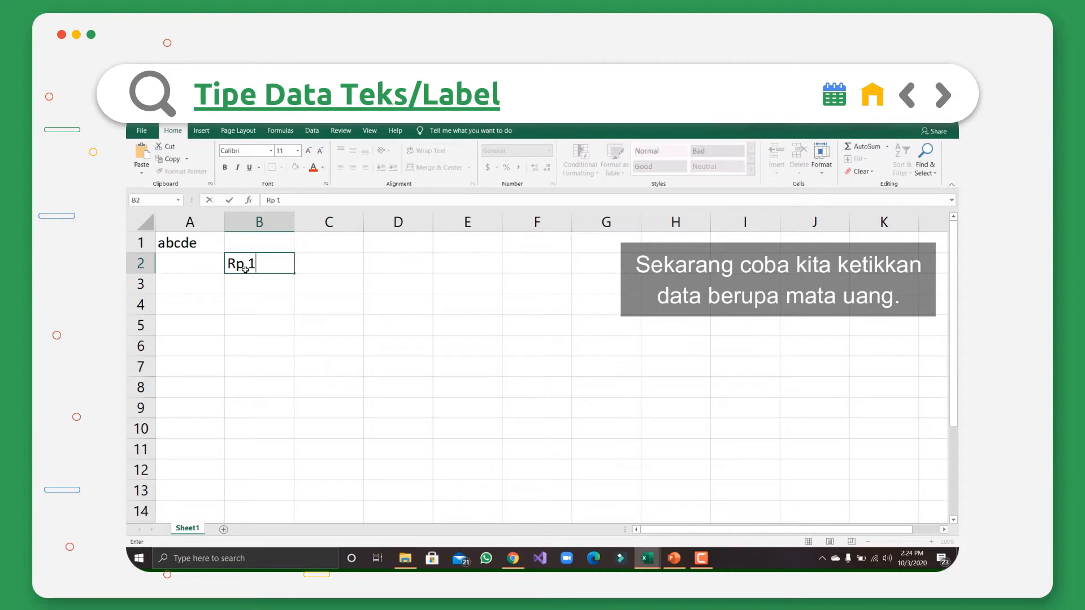
pyautogui.write('00.000,00')
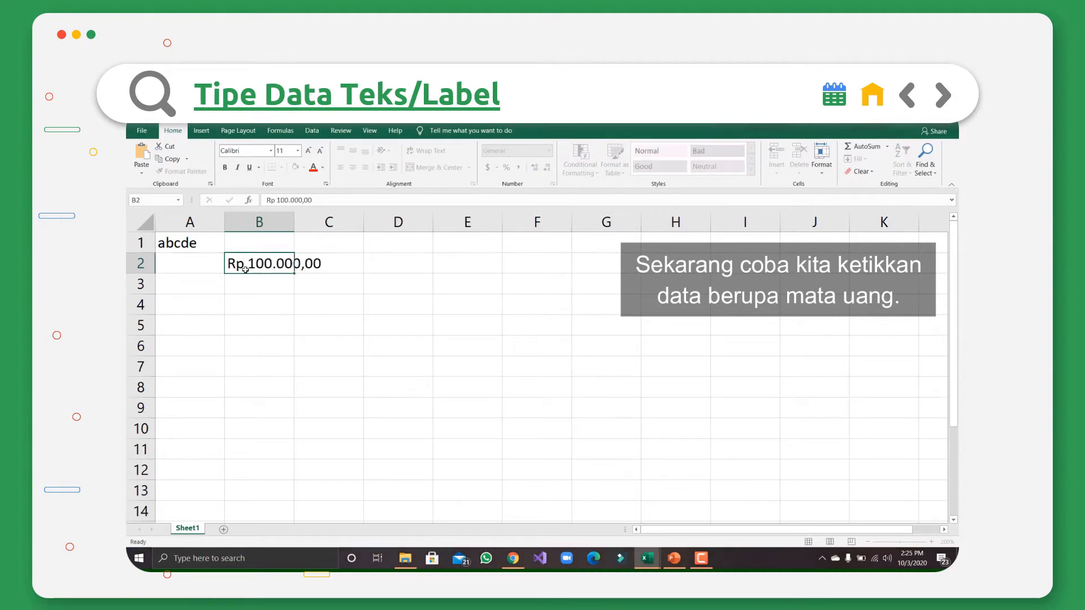
pyautogui.press('Return')
pyautogui.write('Rp ')
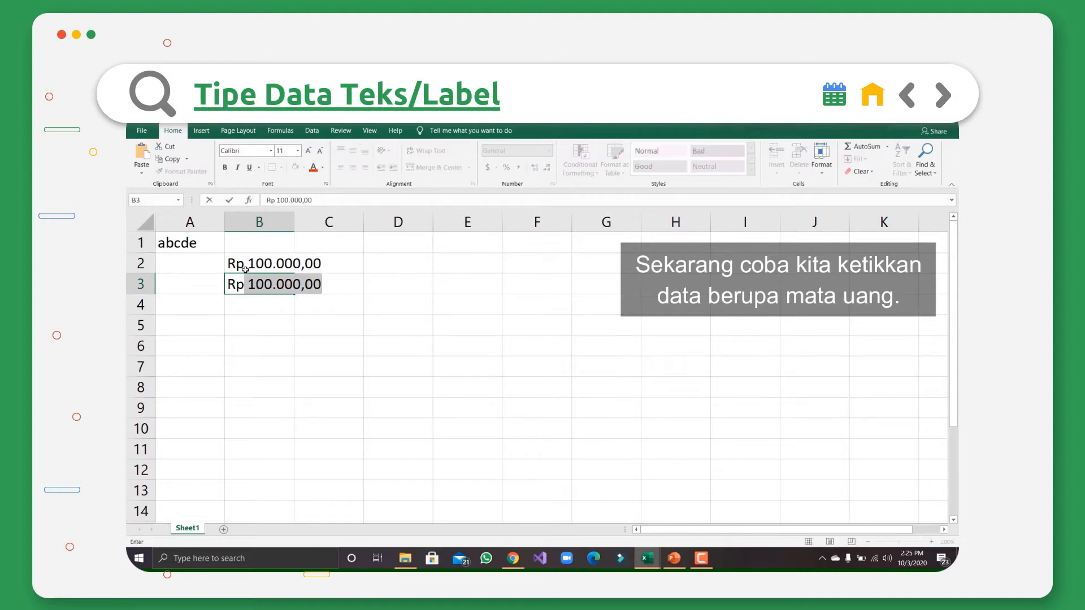
pyautogui.write('300.')
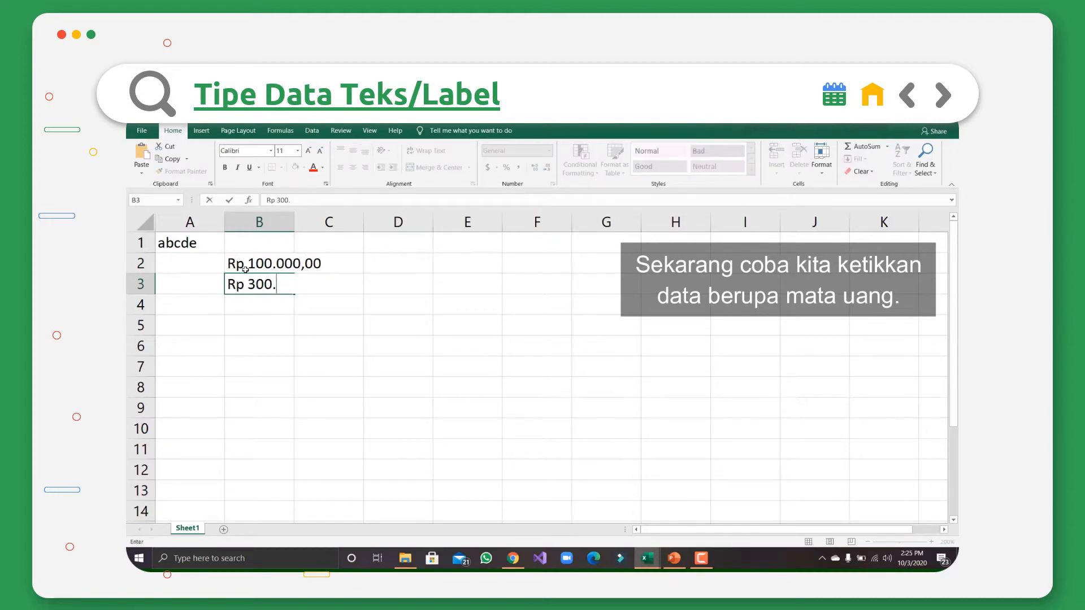
pyautogui.write('000,00')
pyautogui.press('Return')
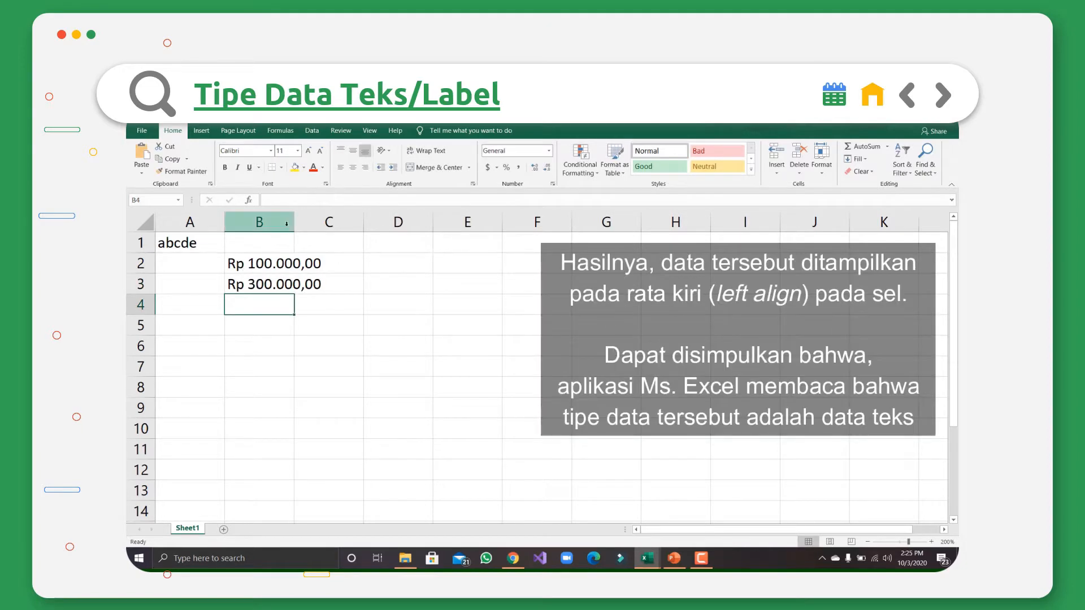
pyautogui.moveTo(294, 222); pyautogui.dragTo(360, 222)
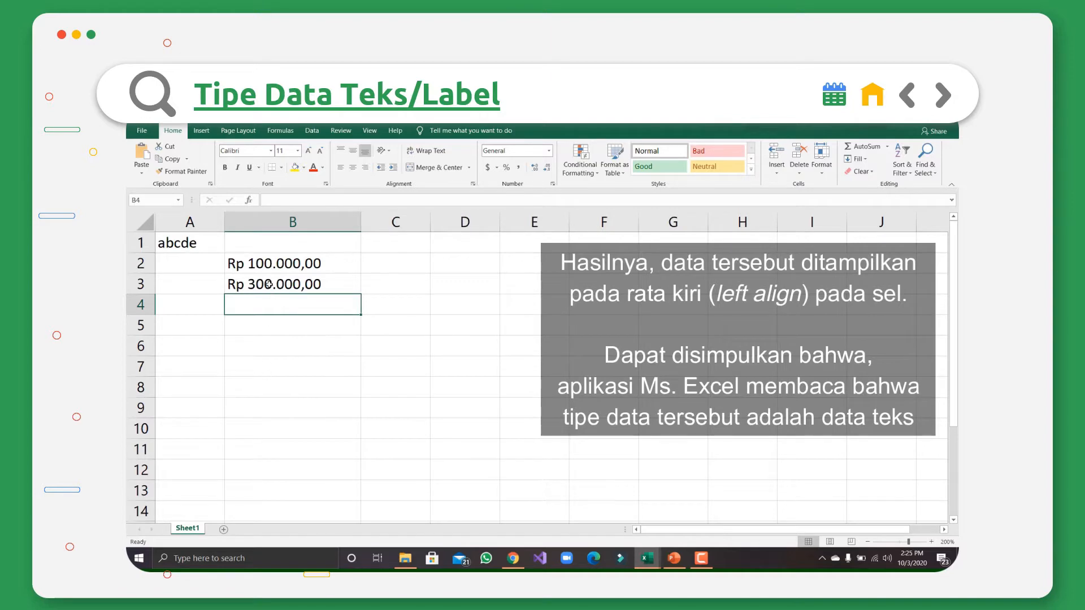
# Try to add the two Rp amounts in cell B5 with the formula =B2+B3 and inspect the result cell.
pyautogui.click(278, 325)
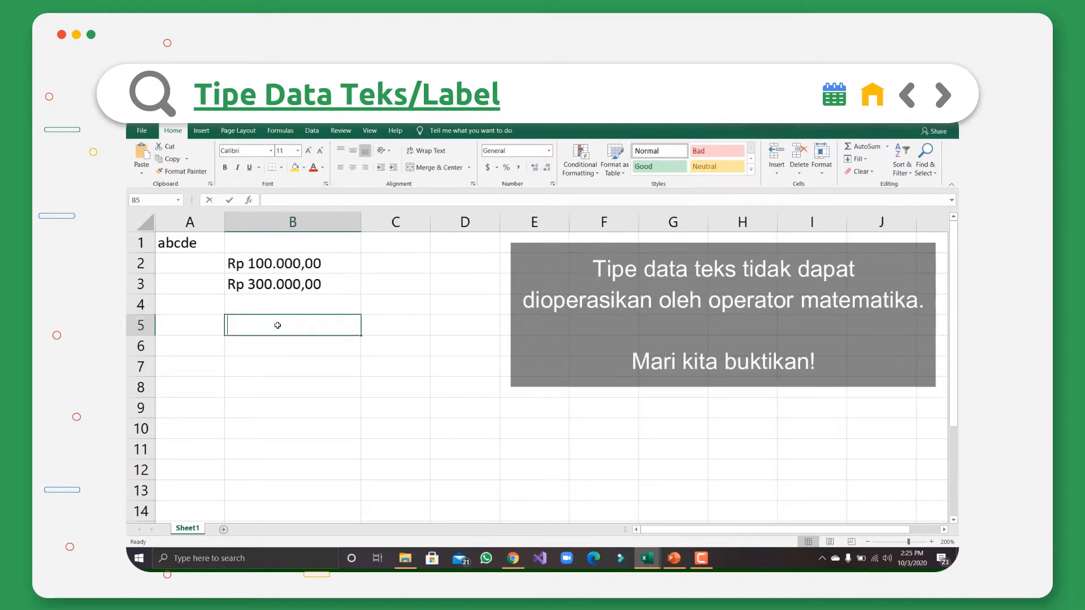
pyautogui.write('=')
pyautogui.click(280, 264)
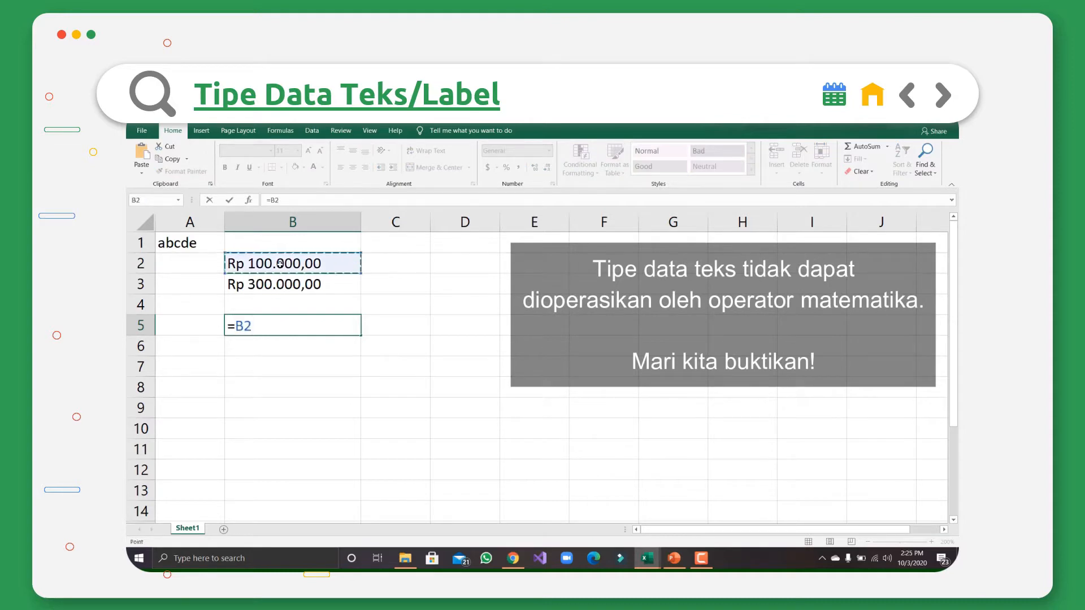
pyautogui.write('+')
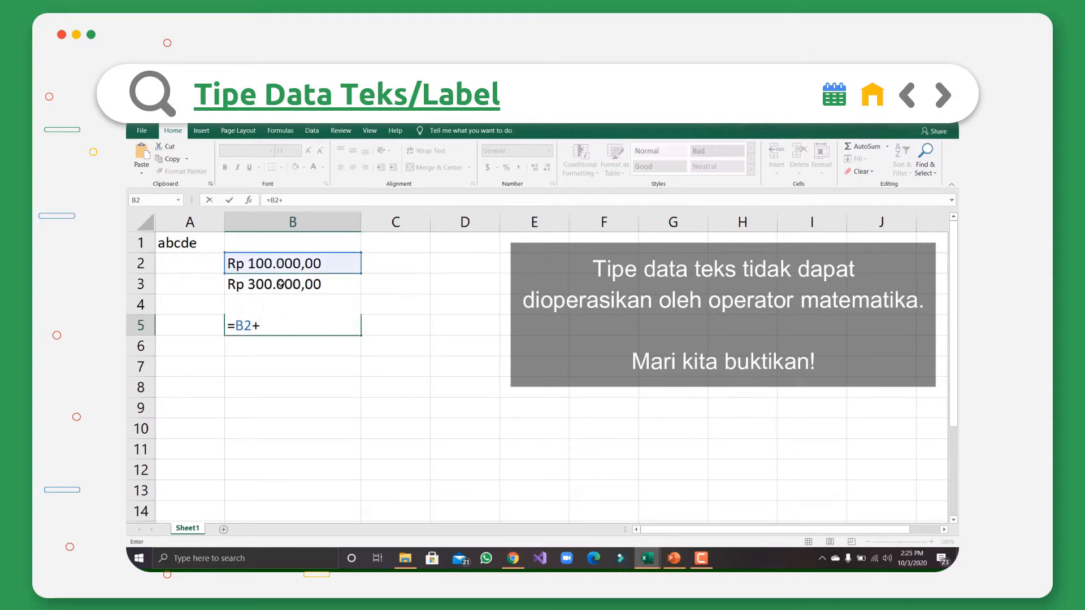
pyautogui.click(280, 284)
pyautogui.press('Return')
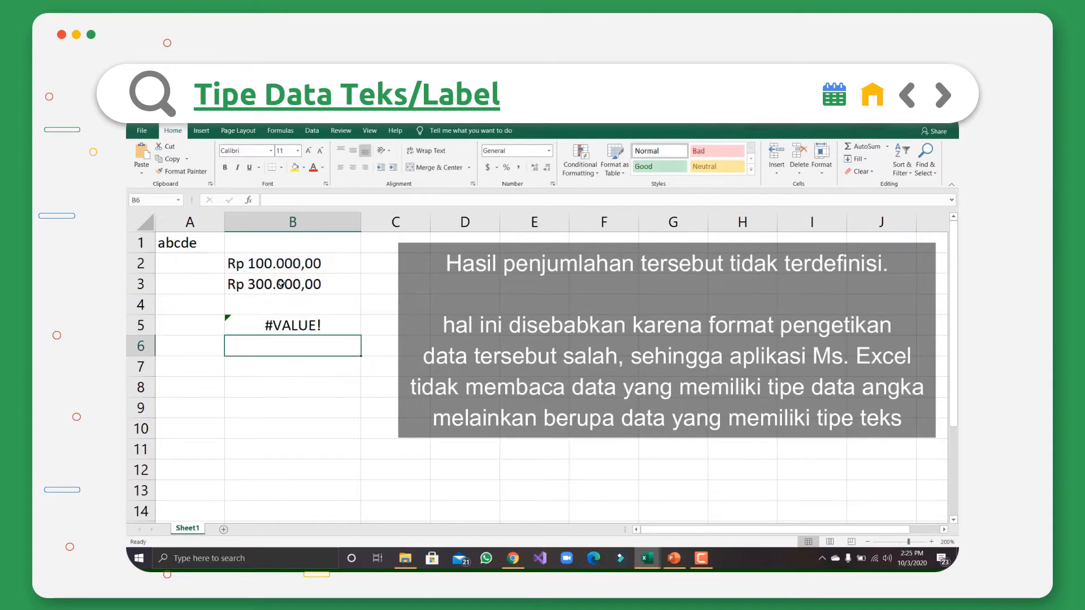
pyautogui.click(294, 327)
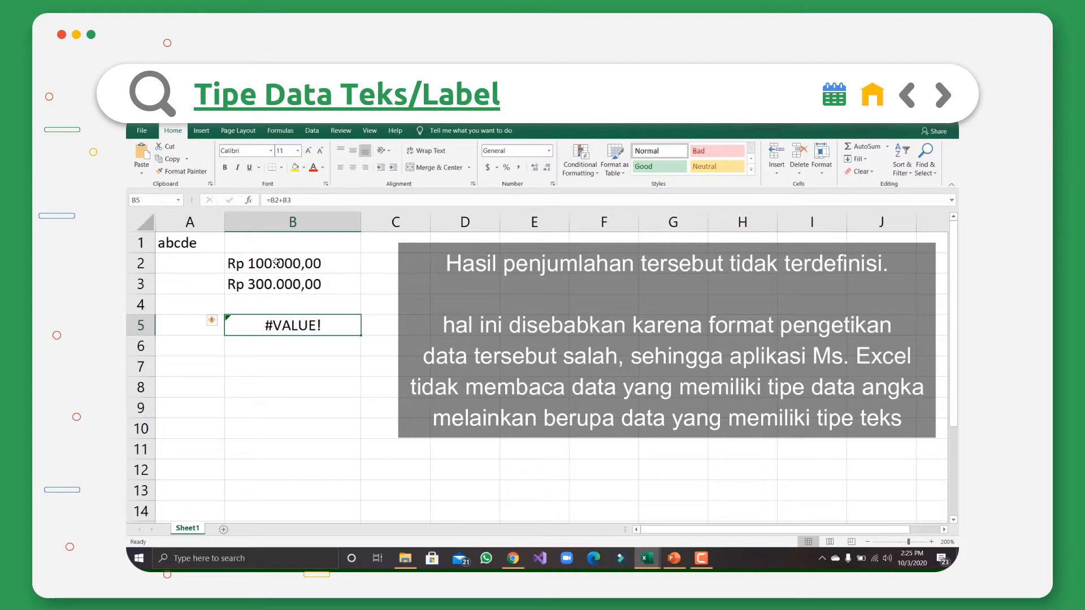
# Enter the plain numbers 100000 in cell B7 and 300000 in cell B8.
pyautogui.click(304, 363)
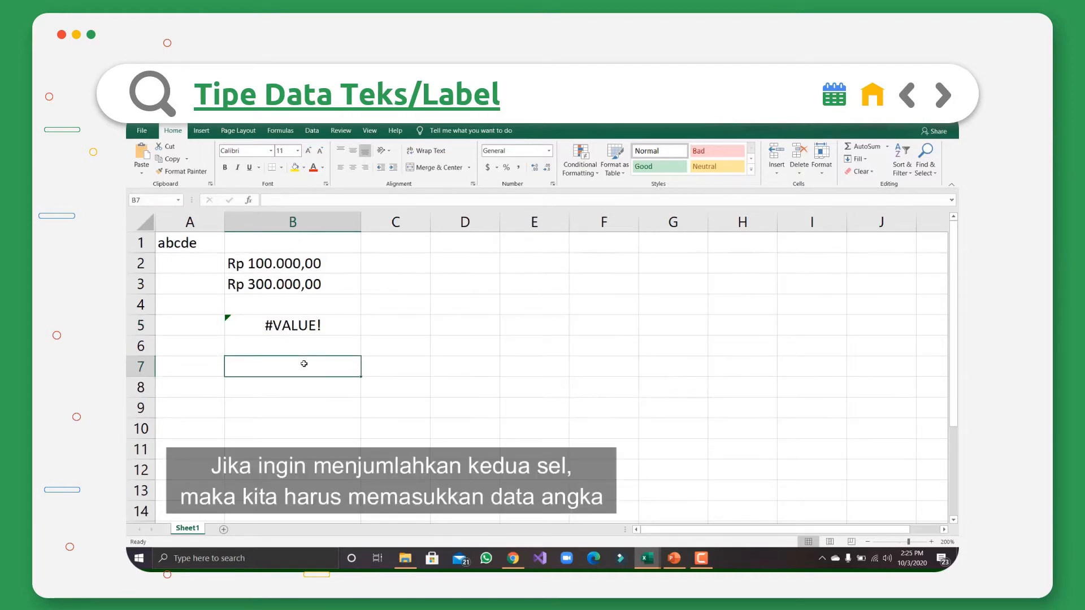
pyautogui.write('100000')
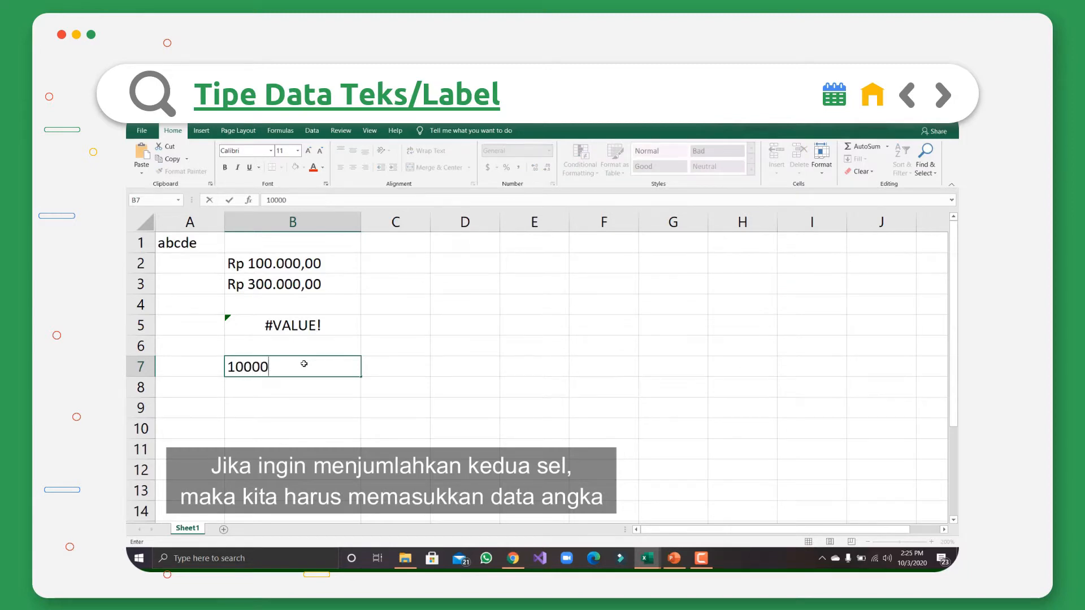
pyautogui.press('Return')
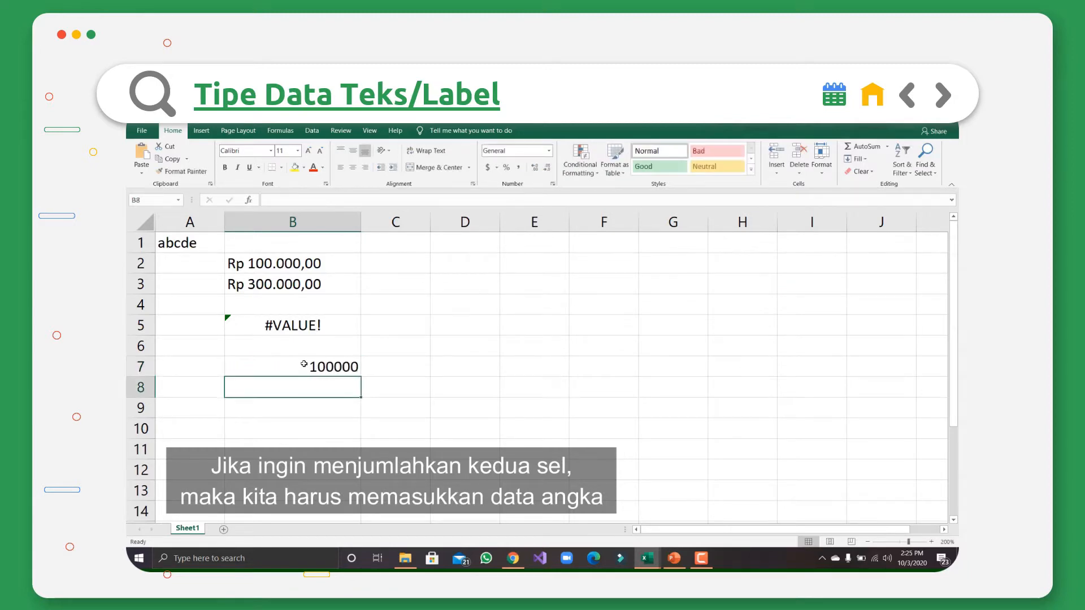
pyautogui.write('300000')
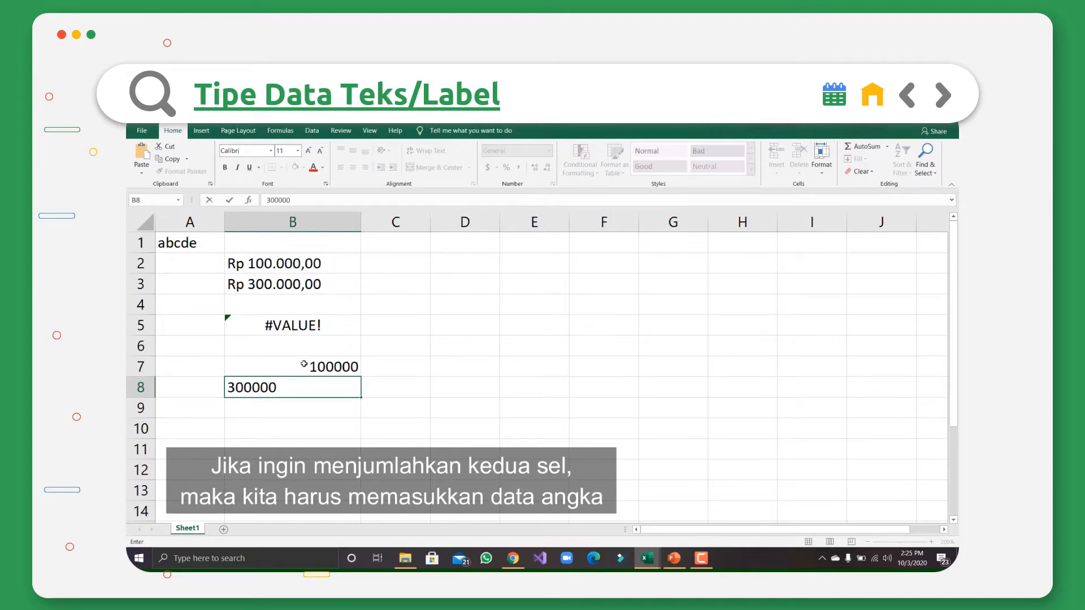
pyautogui.press('Return')
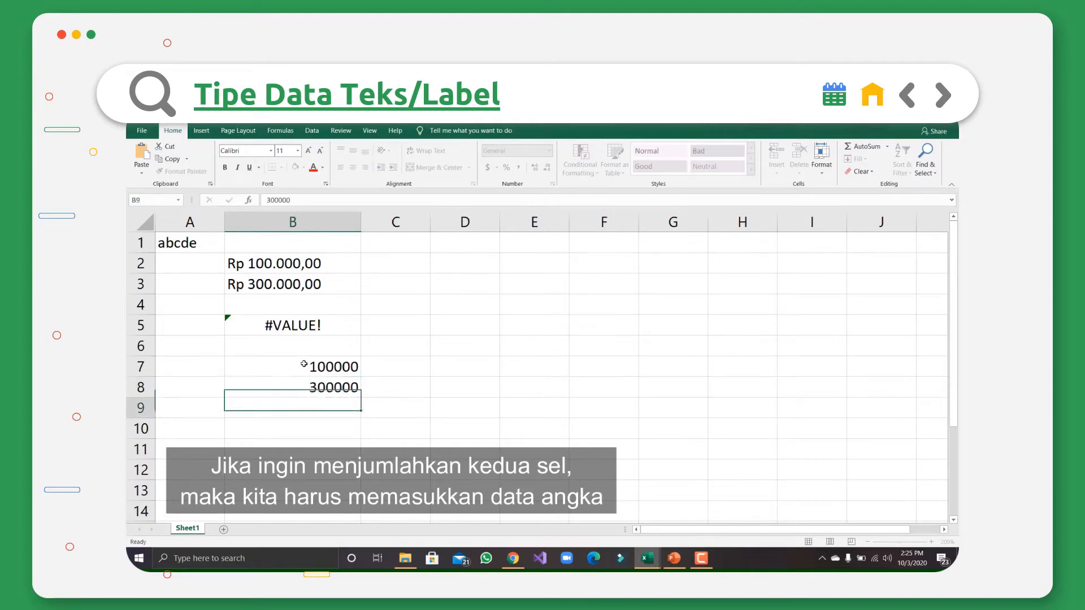
# Add the two plain numbers in cell C9 with the formula =B7+B8.
pyautogui.click(414, 408)
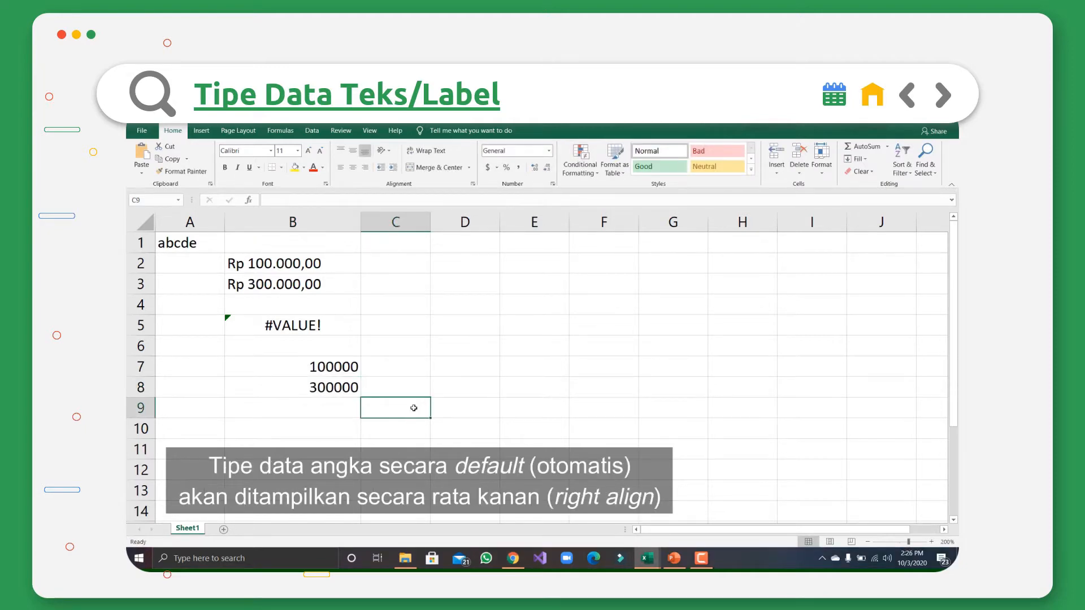
pyautogui.write('=')
pyautogui.click(341, 369)
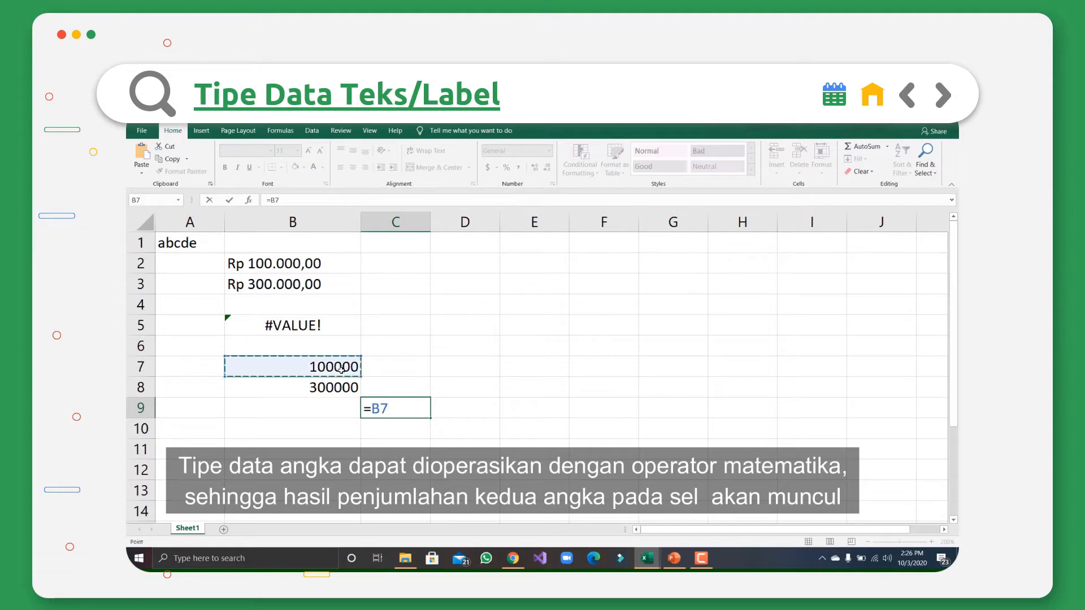
pyautogui.write('+')
pyautogui.click(333, 388)
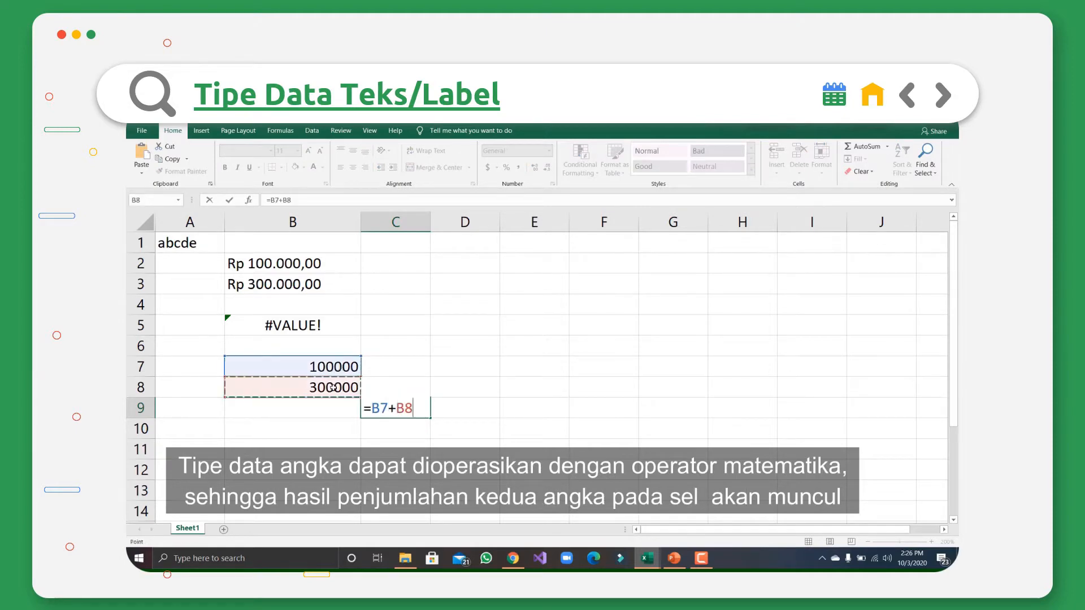
pyautogui.press('Return')
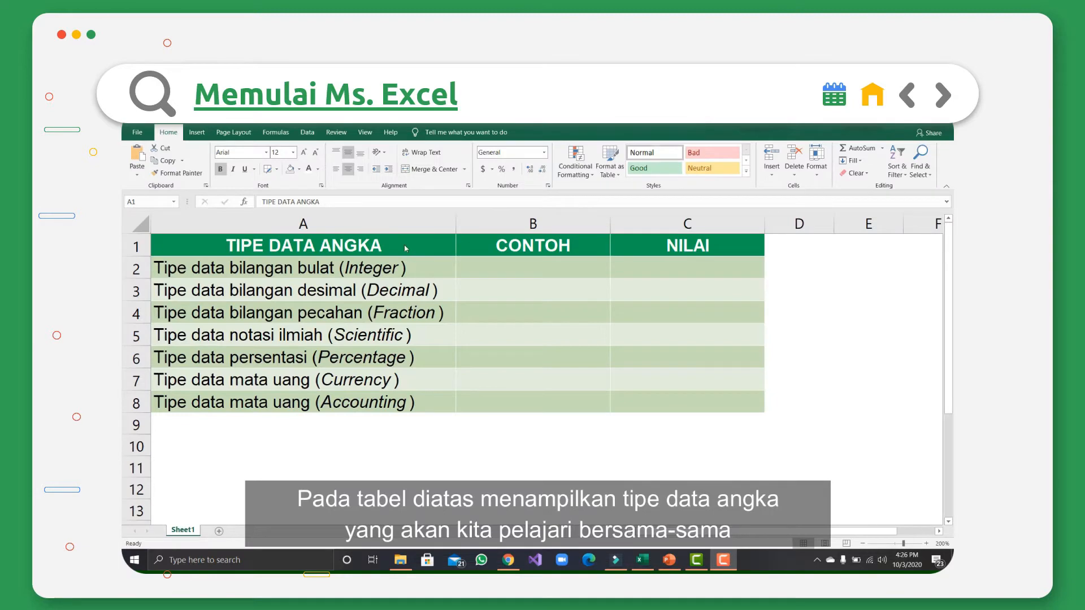
# Enter 125 in cell B2 as the CONTOH value for the Integer row.
pyautogui.click(405, 245)
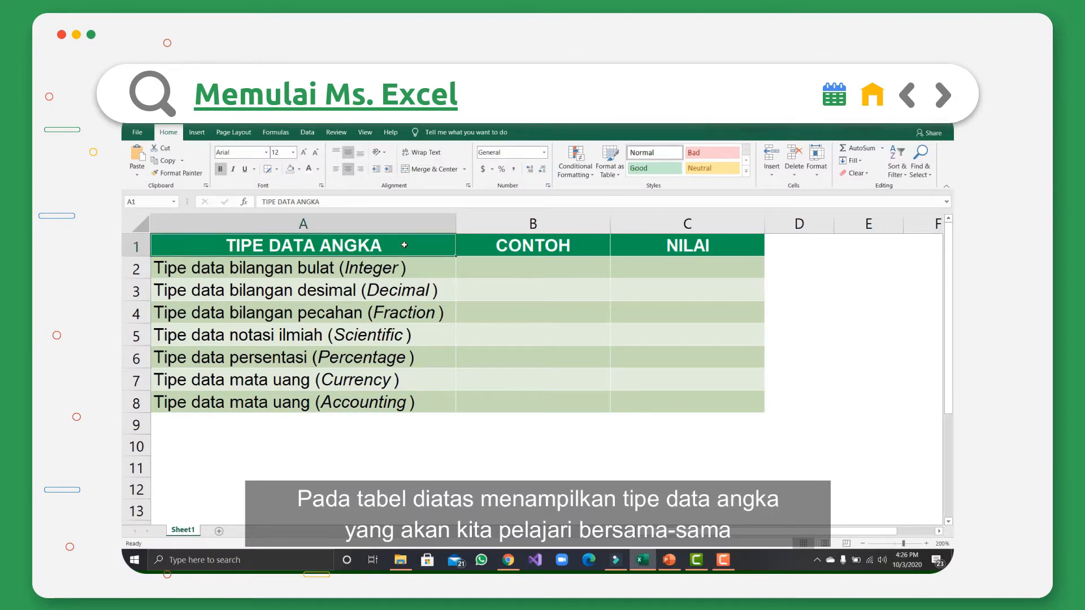
pyautogui.click(415, 267)
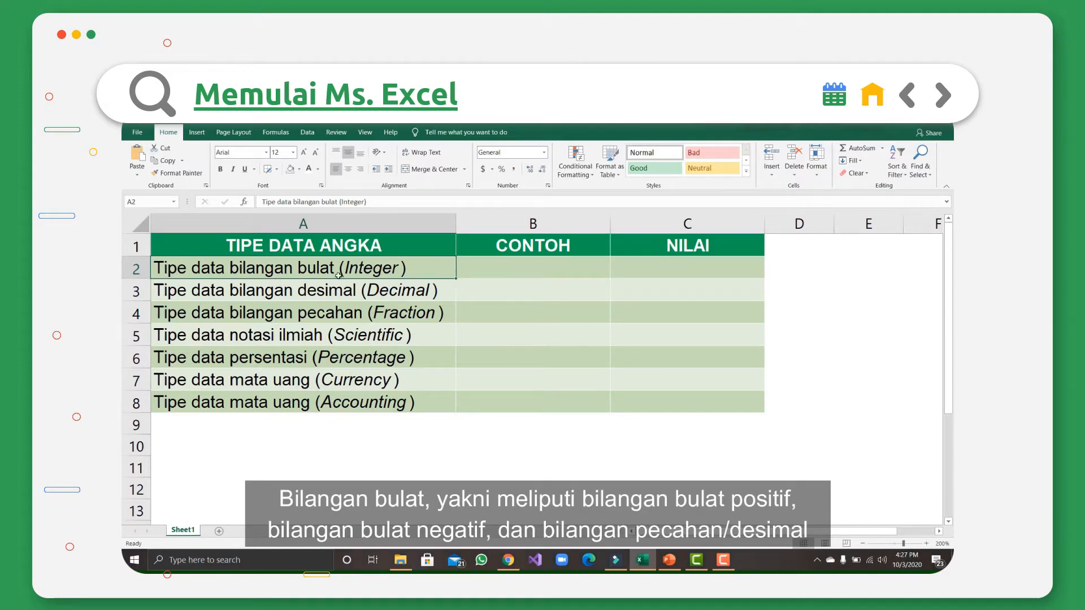
pyautogui.click(498, 266)
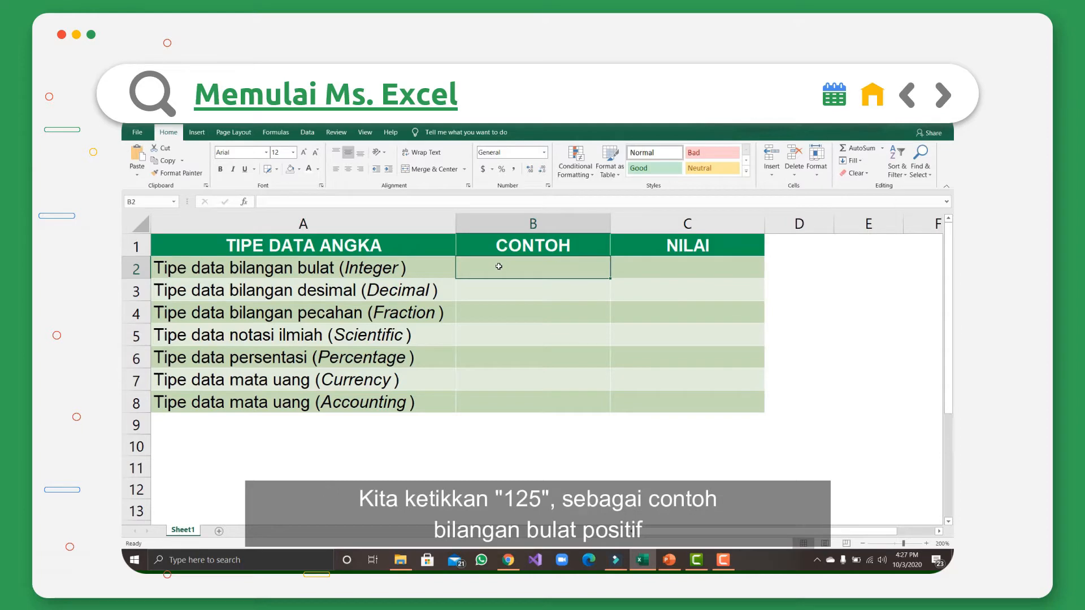
pyautogui.write('125')
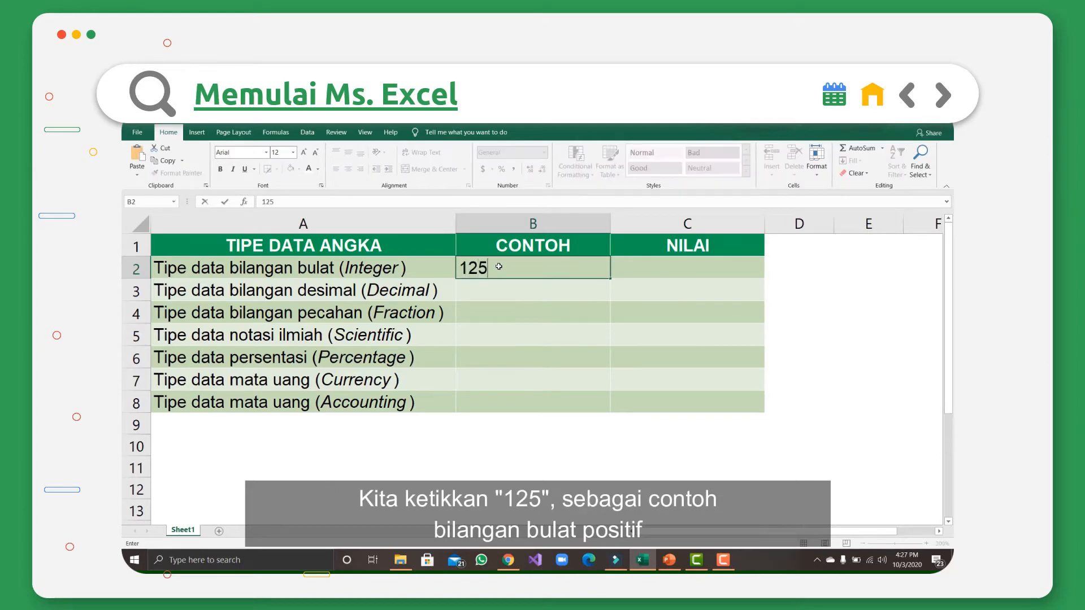
pyautogui.press('Return')
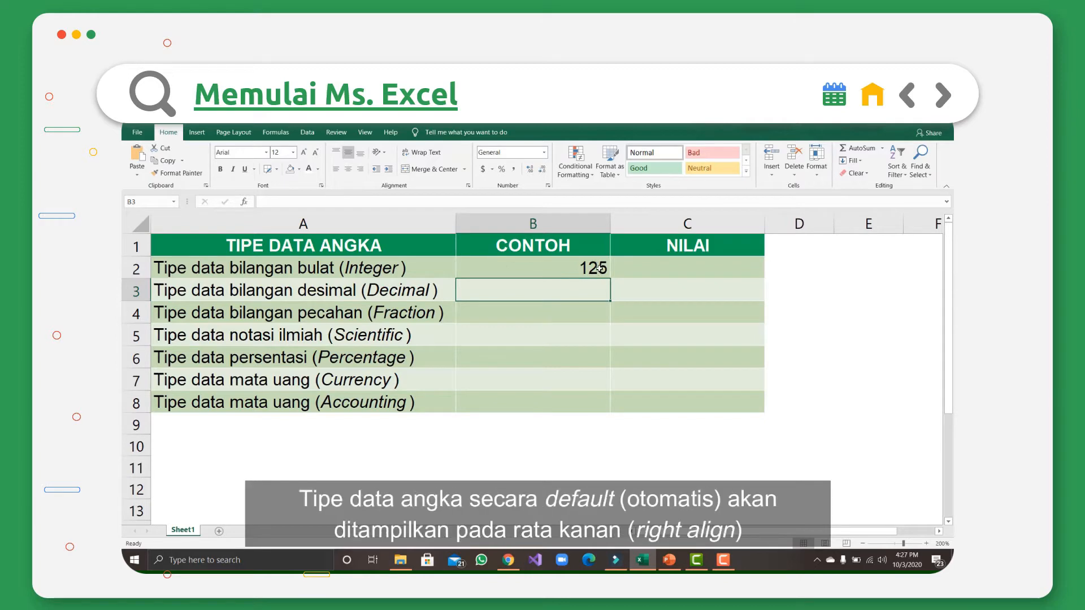
# Enter 0.75 in cell B3 as the CONTOH value for the Decimal row.
pyautogui.click(269, 295)
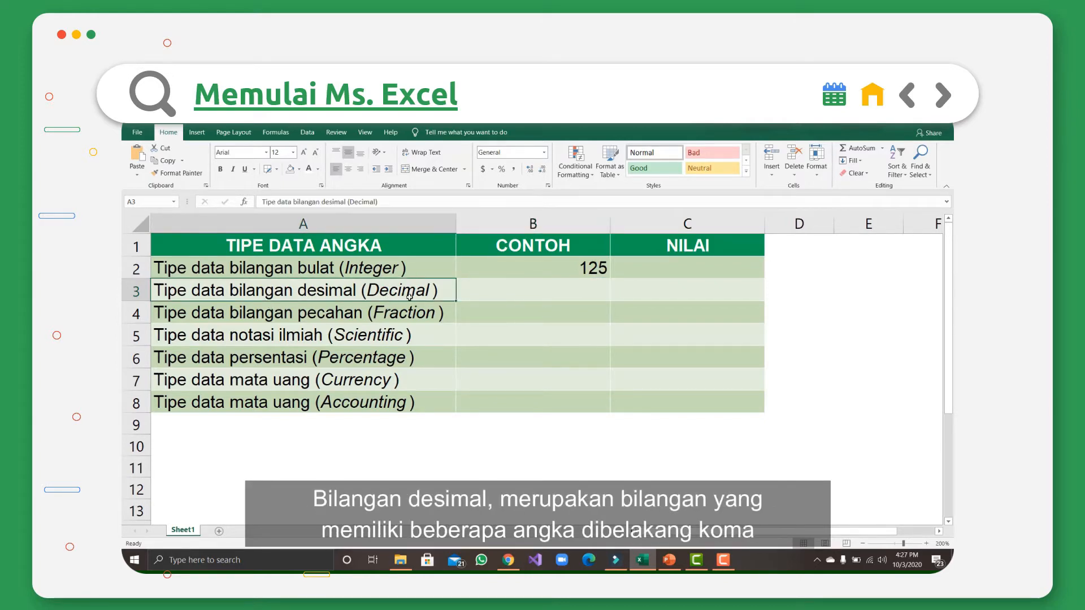
pyautogui.click(522, 297)
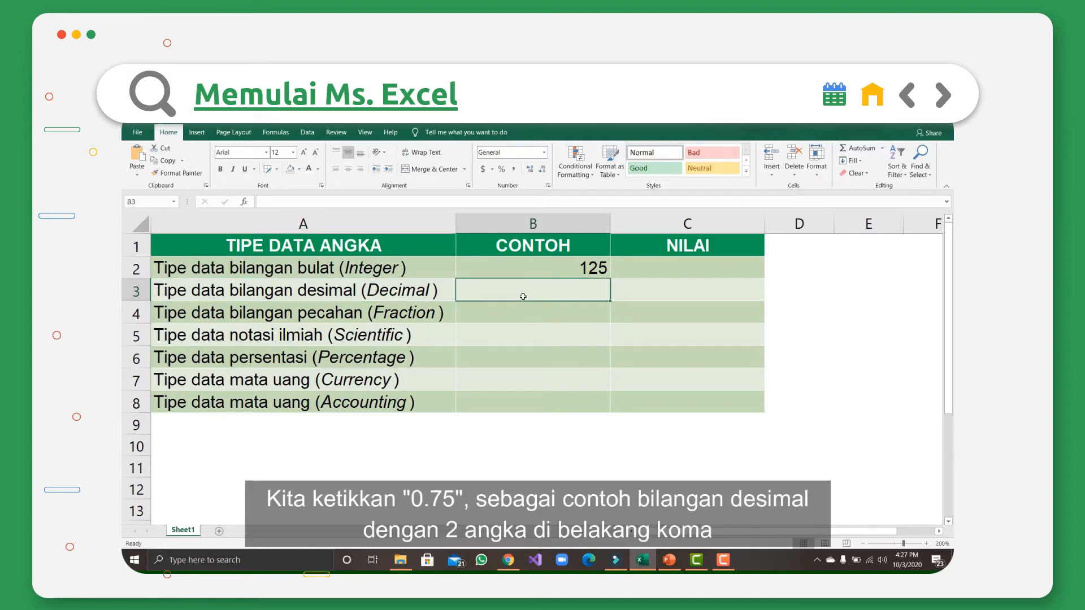
pyautogui.write('0')
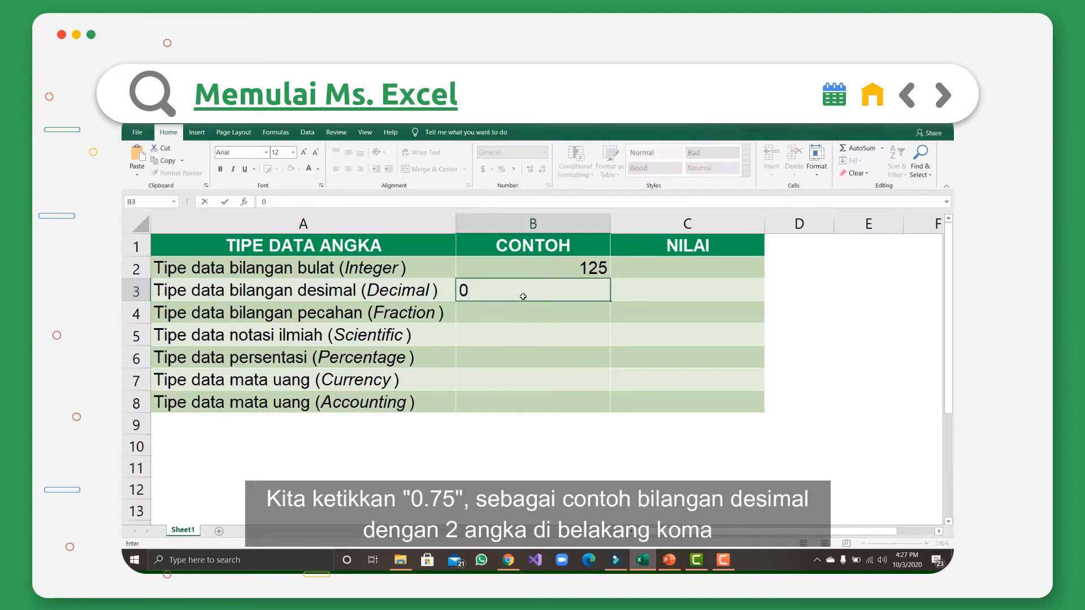
pyautogui.write('.75')
pyautogui.press('Return')
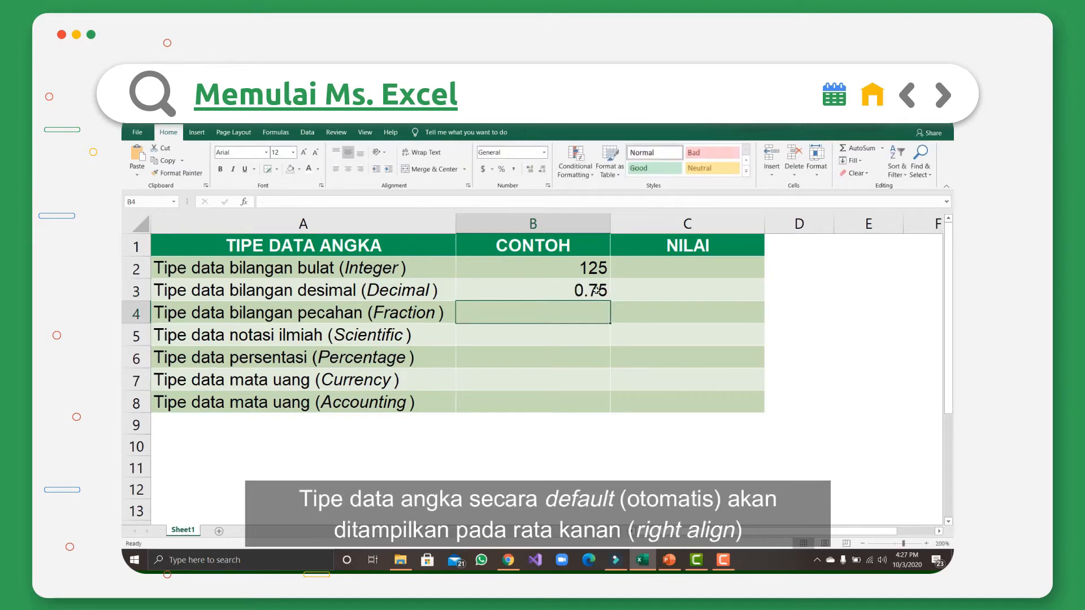
# Enter 1/4 in cell B4 as the CONTOH value for the Fraction row.
pyautogui.click(386, 318)
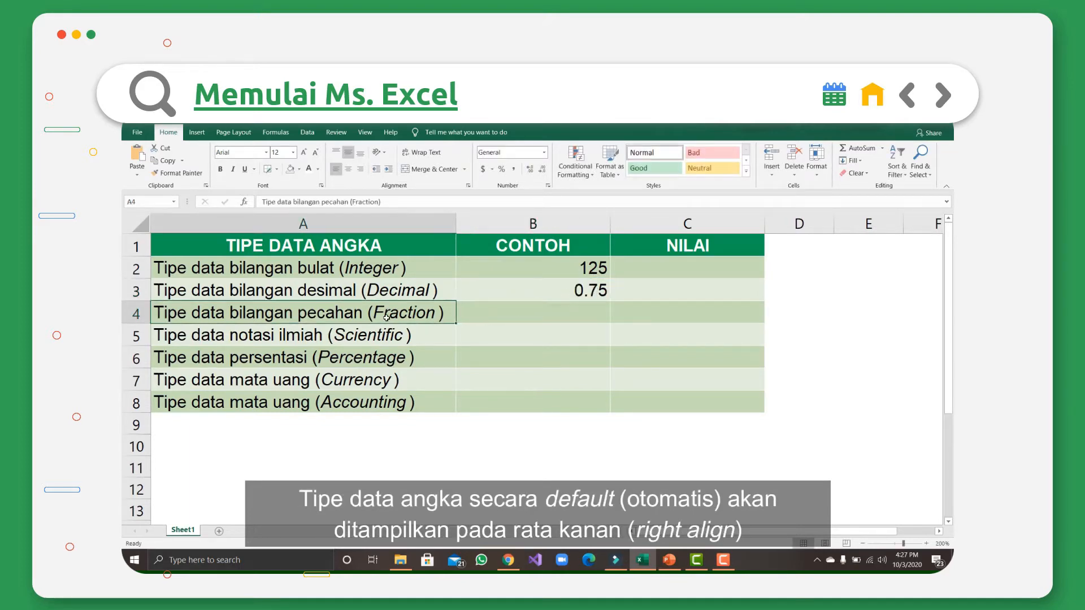
pyautogui.click(514, 320)
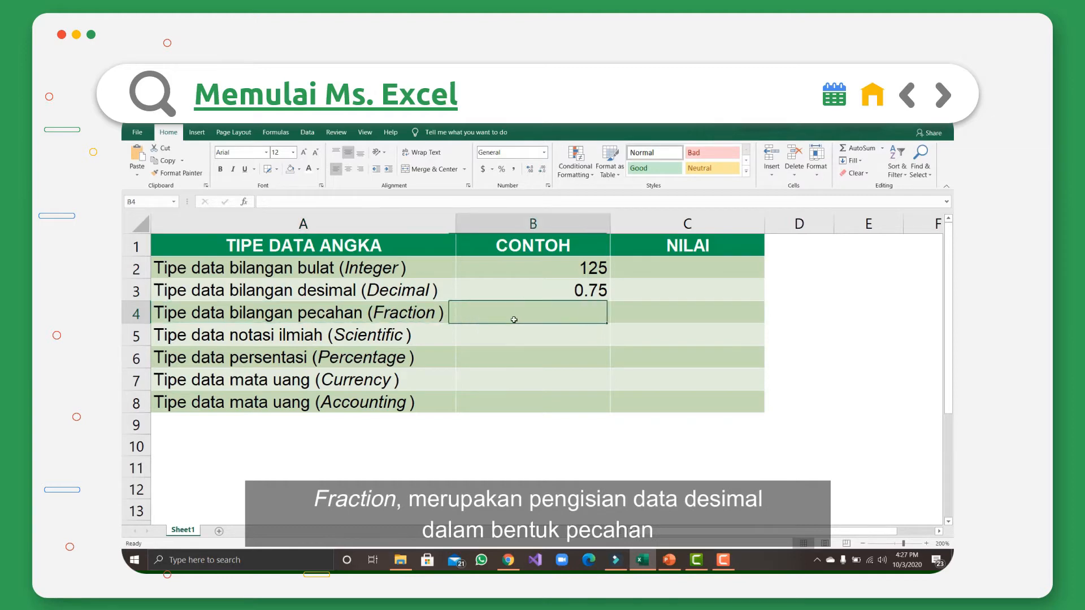
pyautogui.write('1')
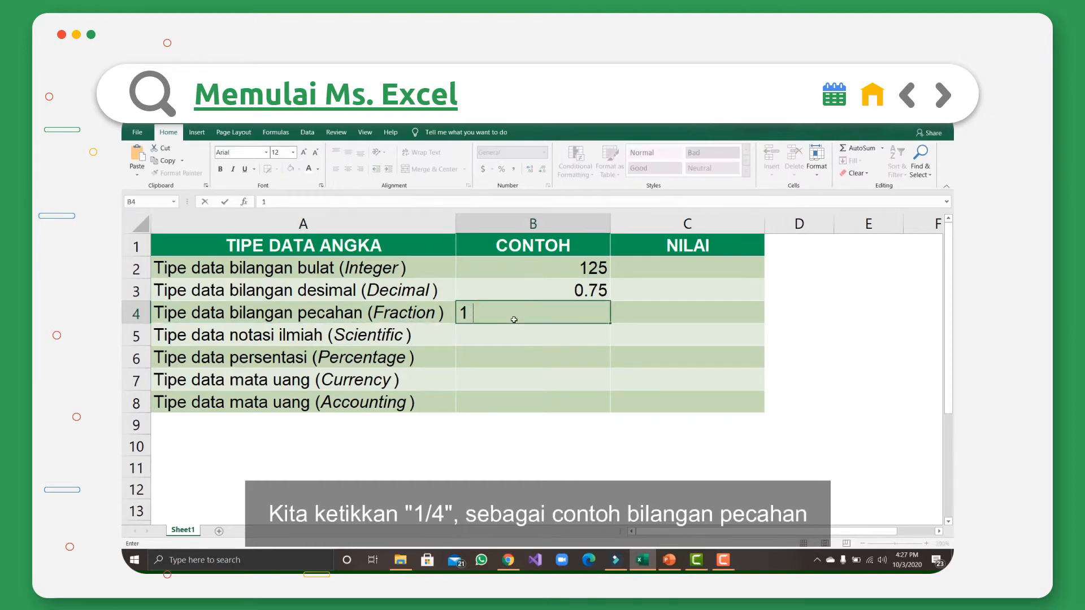
pyautogui.write('/4')
pyautogui.press('Return')
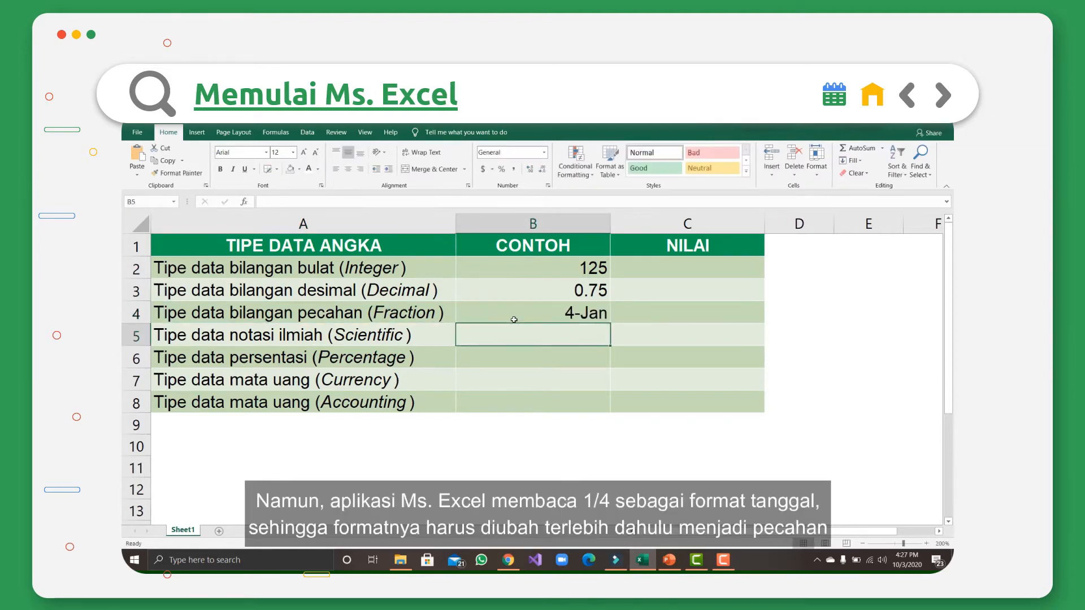
# Change cell B4 to the Fraction number format and re-enter 1/4 in it.
pyautogui.click(546, 314)
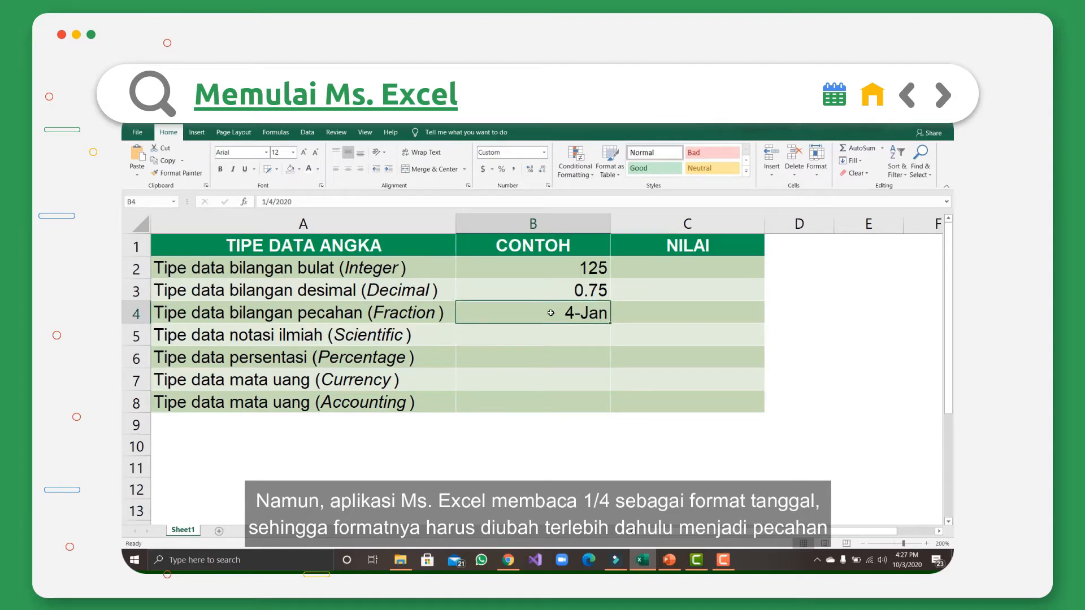
pyautogui.click(545, 155)
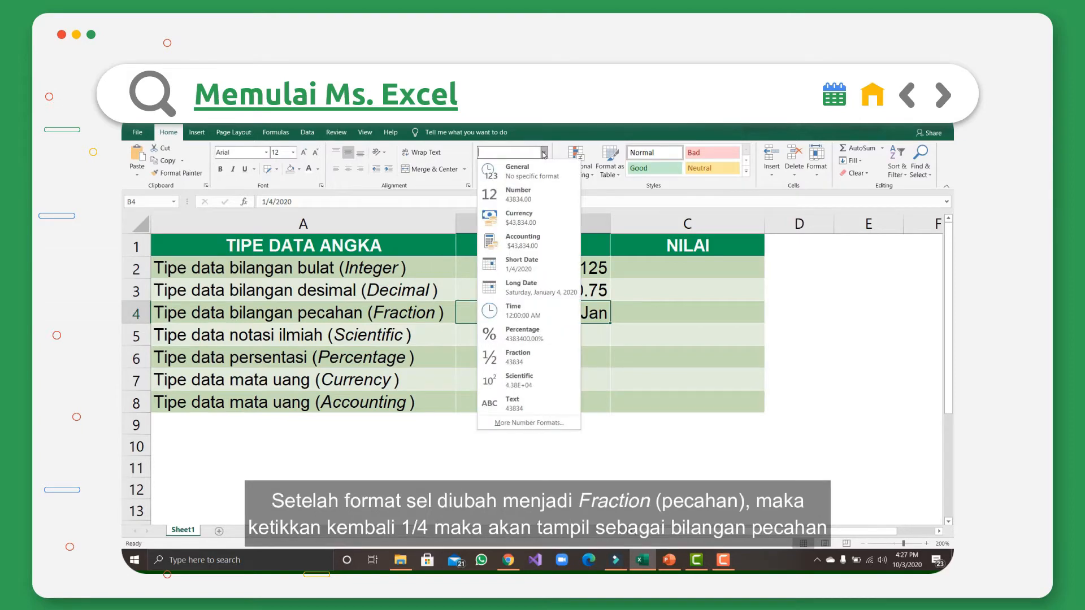
pyautogui.click(553, 355)
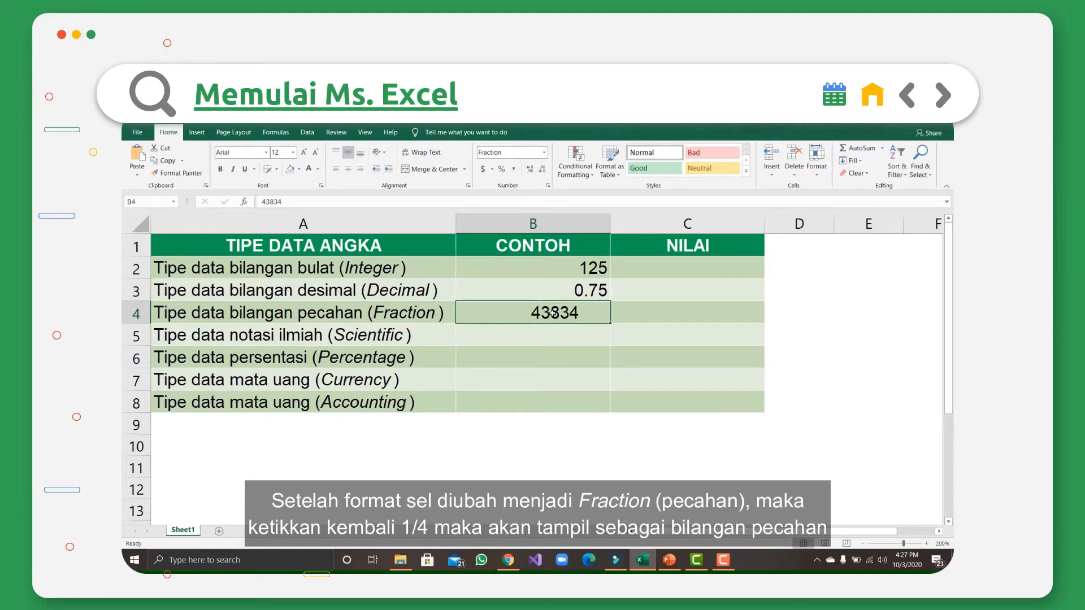
pyautogui.write('1/4')
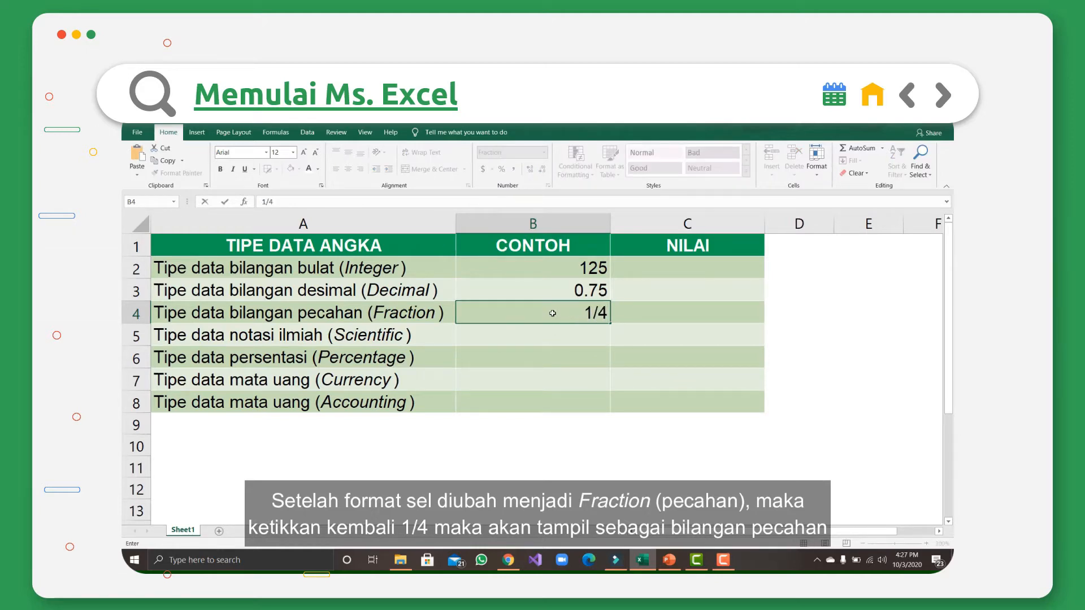
pyautogui.press('Return')
pyautogui.click(543, 313)
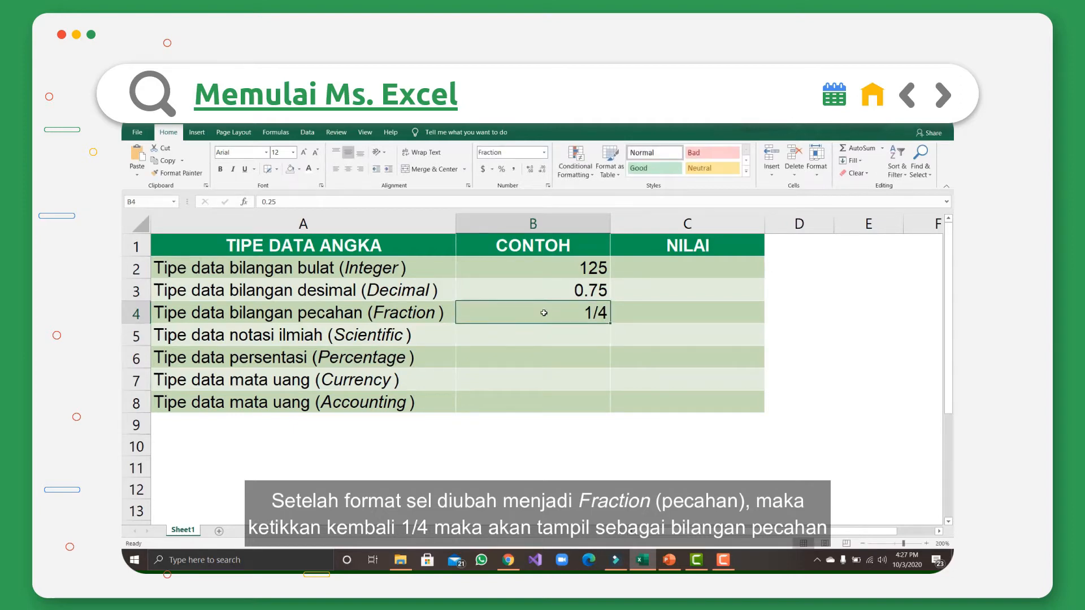
# Enter 5000 in cell B5 as the CONTOH value for the Scientific row and apply the Scientific number format.
pyautogui.click(189, 337)
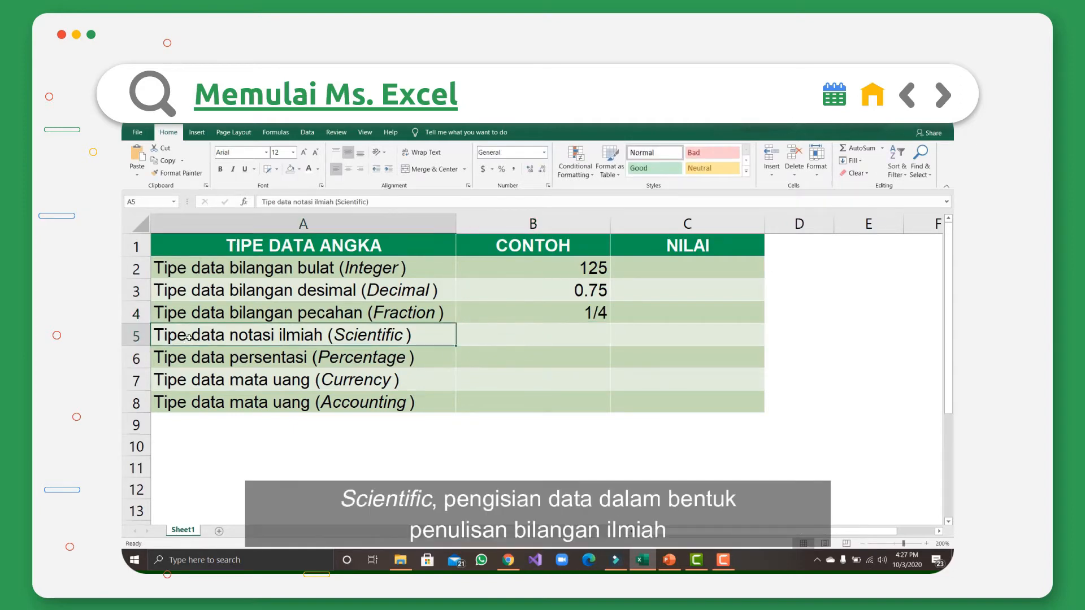
pyautogui.click(510, 337)
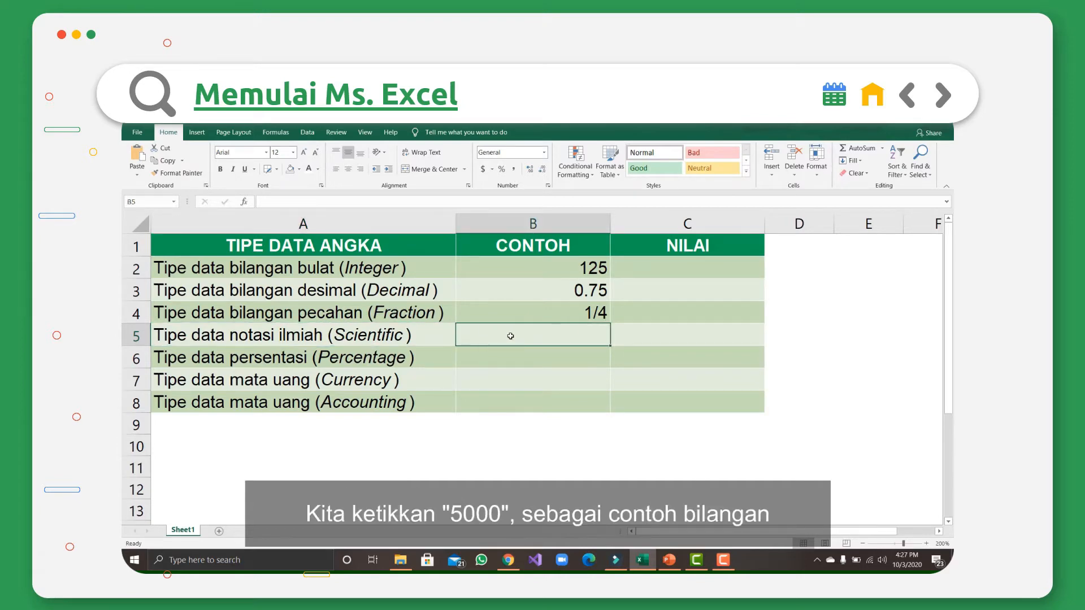
pyautogui.write('5000')
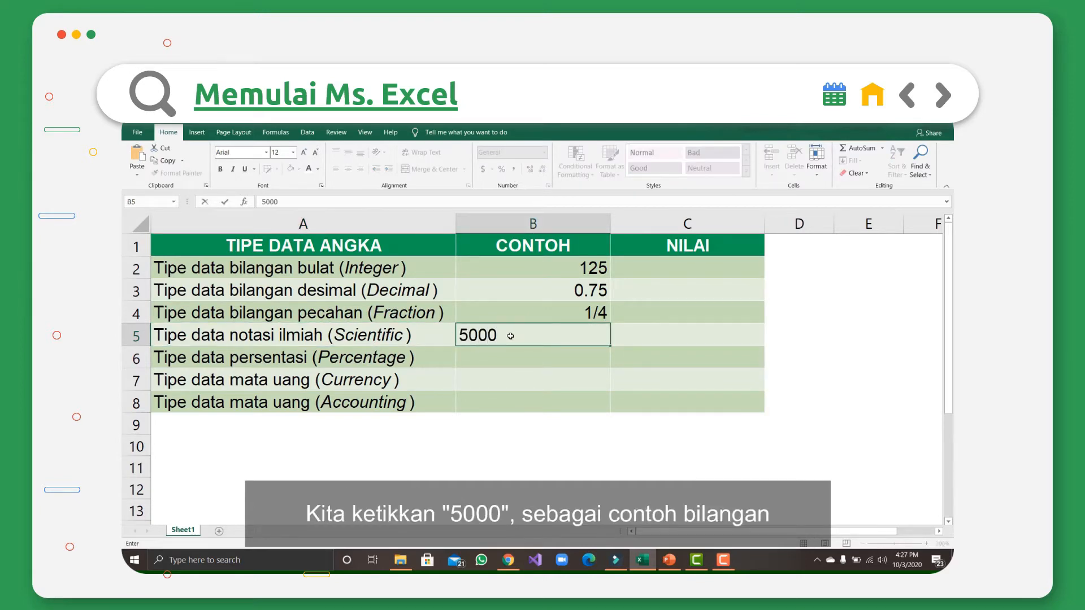
pyautogui.press('Return')
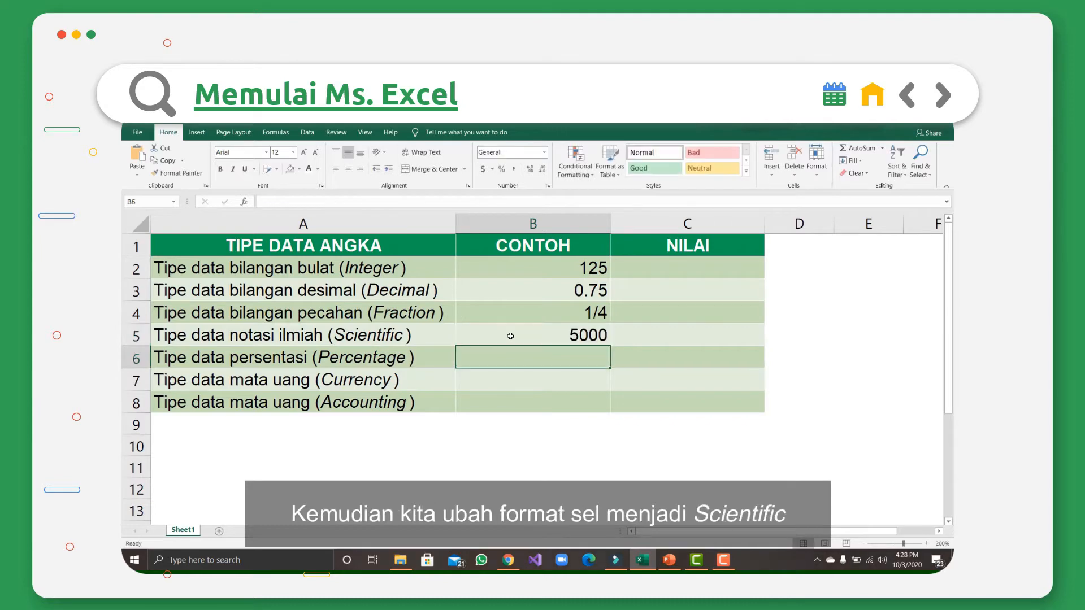
pyautogui.click(510, 336)
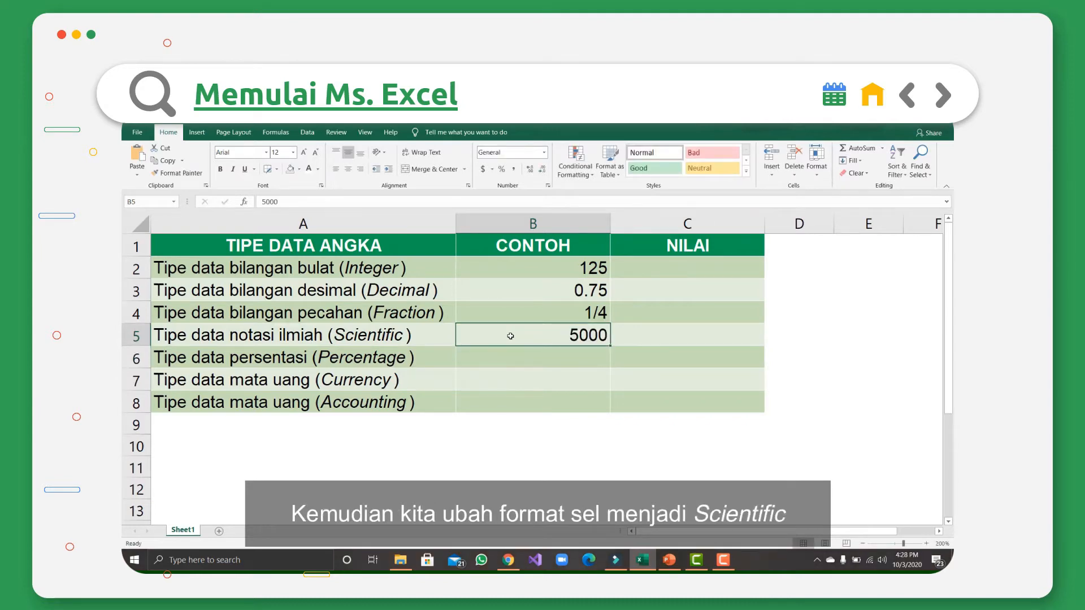
pyautogui.click(544, 153)
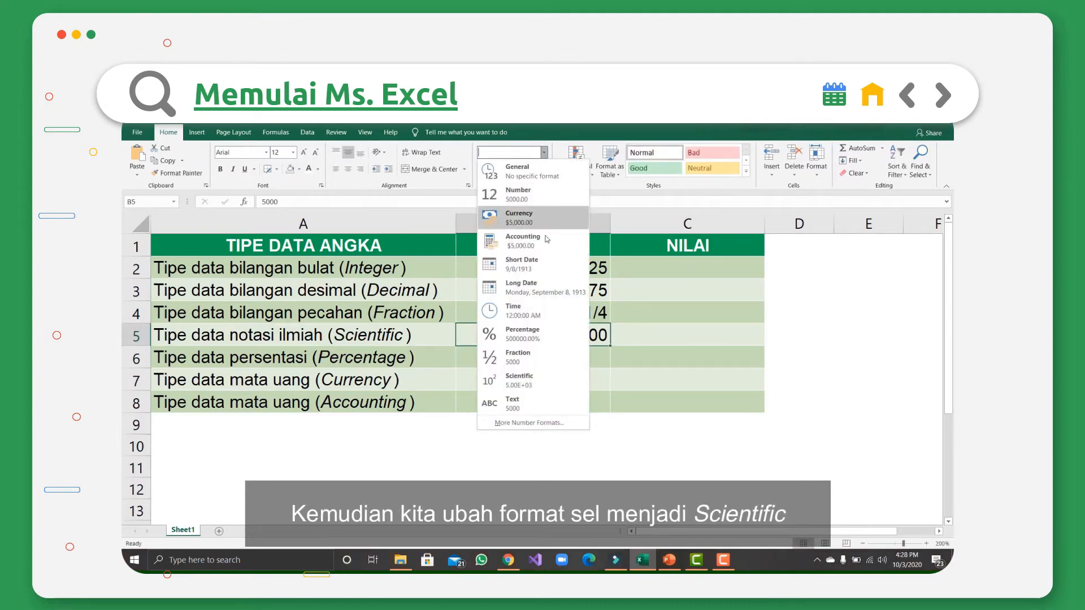
pyautogui.click(547, 384)
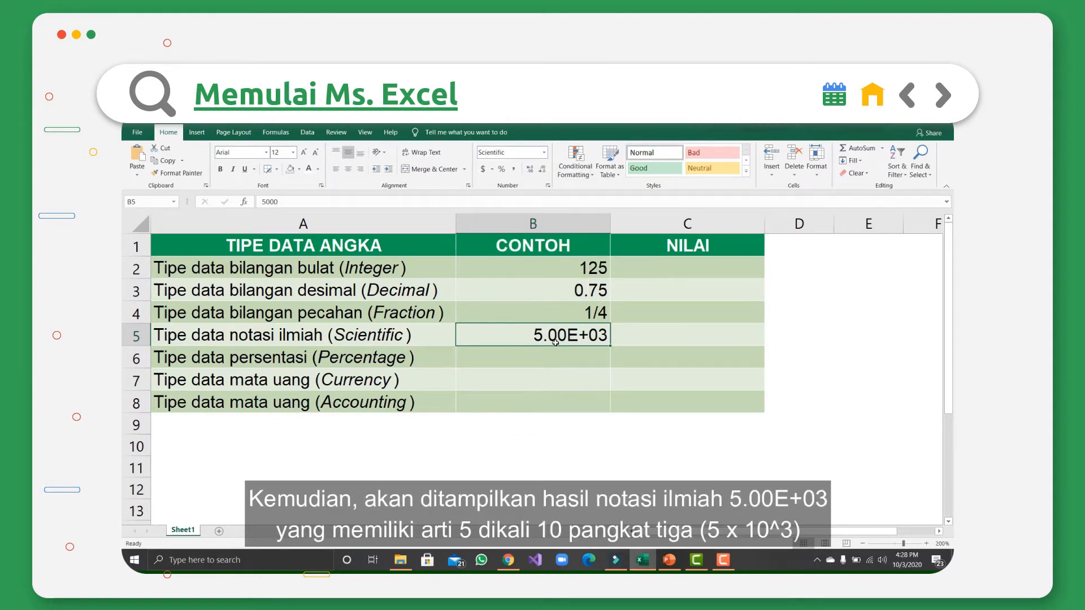
# Enter 60 in cell B6 for the Percentage row and apply the Percentage number format to it.
pyautogui.click(584, 358)
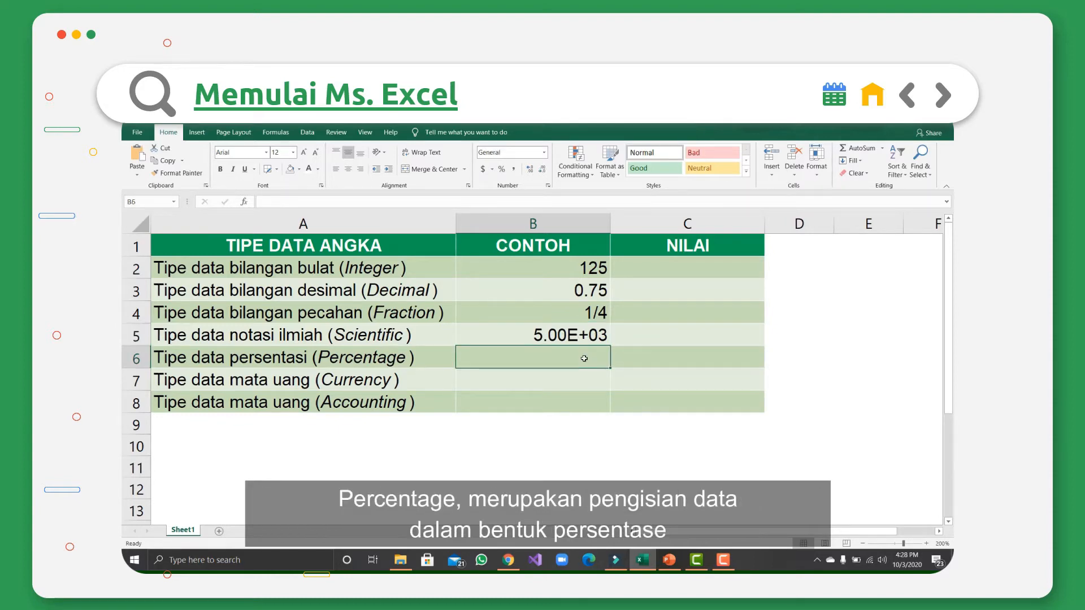
pyautogui.write('60')
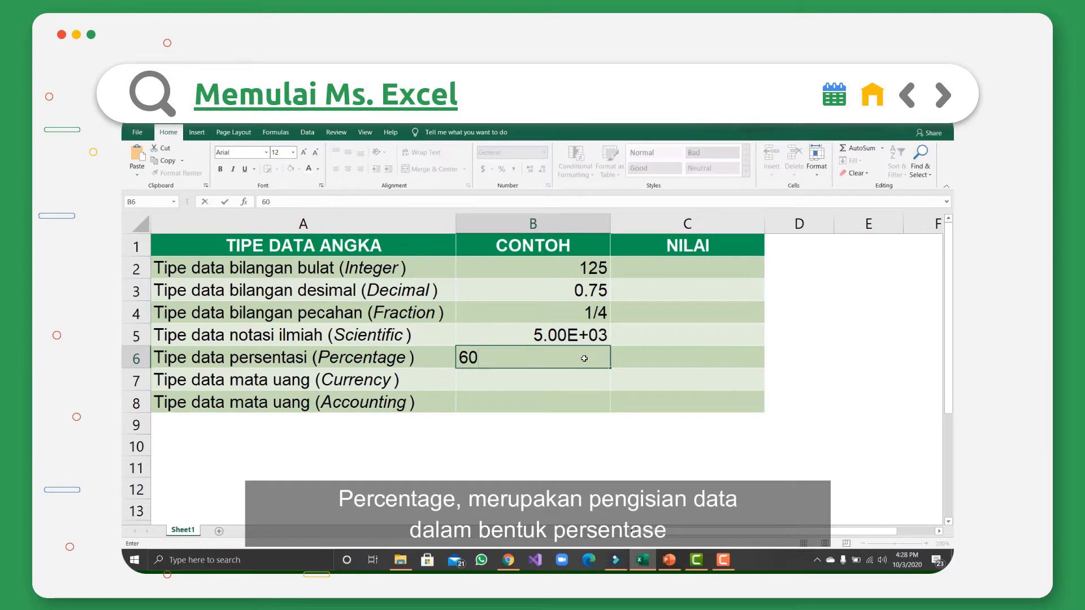
pyautogui.press('Return')
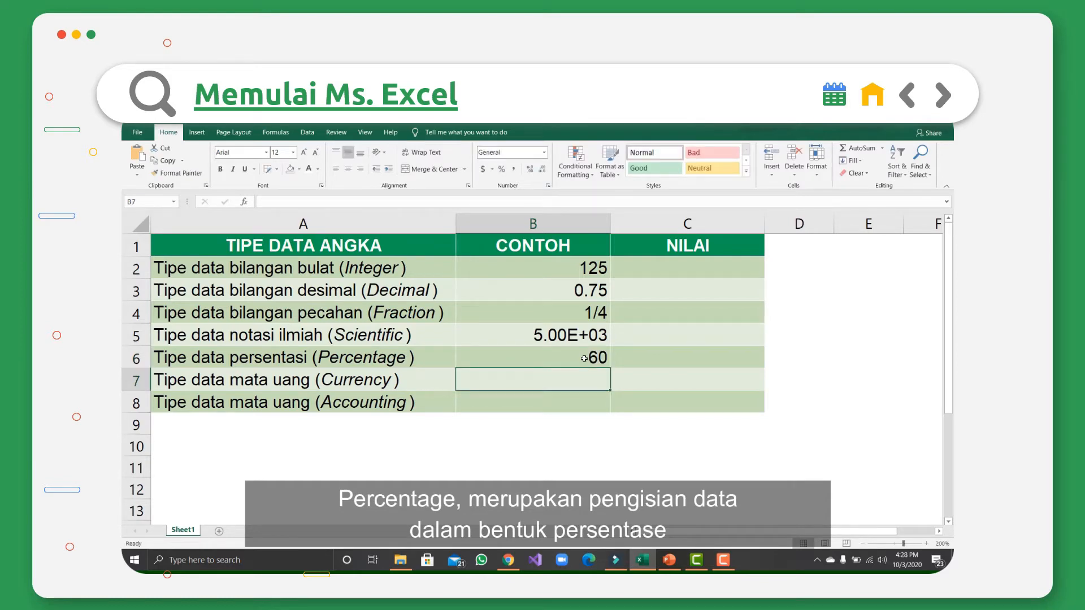
pyautogui.click(584, 358)
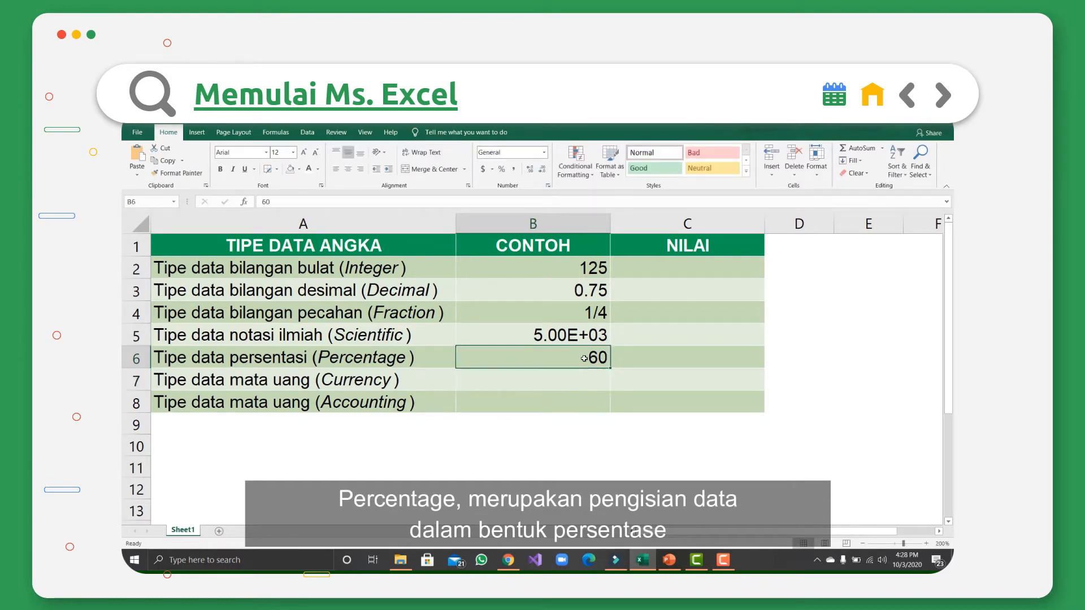
pyautogui.click(545, 152)
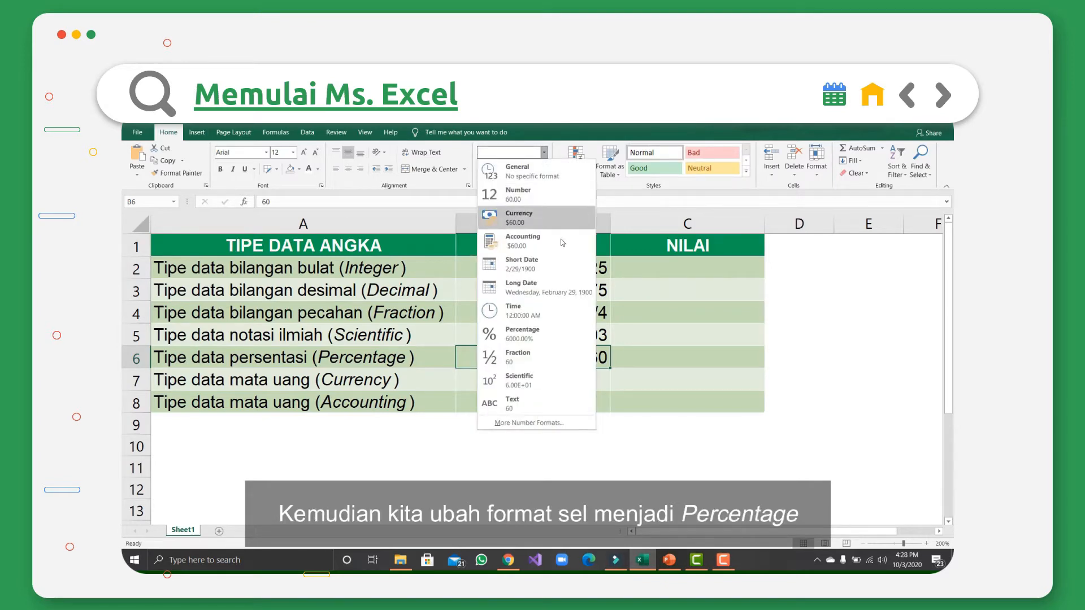
pyautogui.click(570, 343)
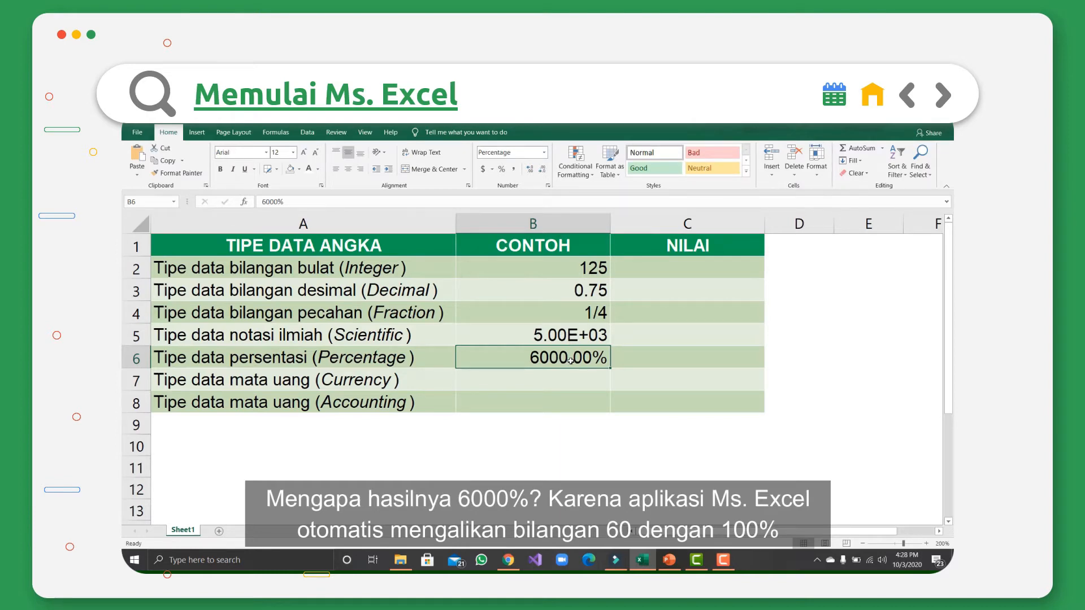
# Re-enter the percentage in cell B6 as 60% and reduce its display to no decimal places.
pyautogui.write('60')
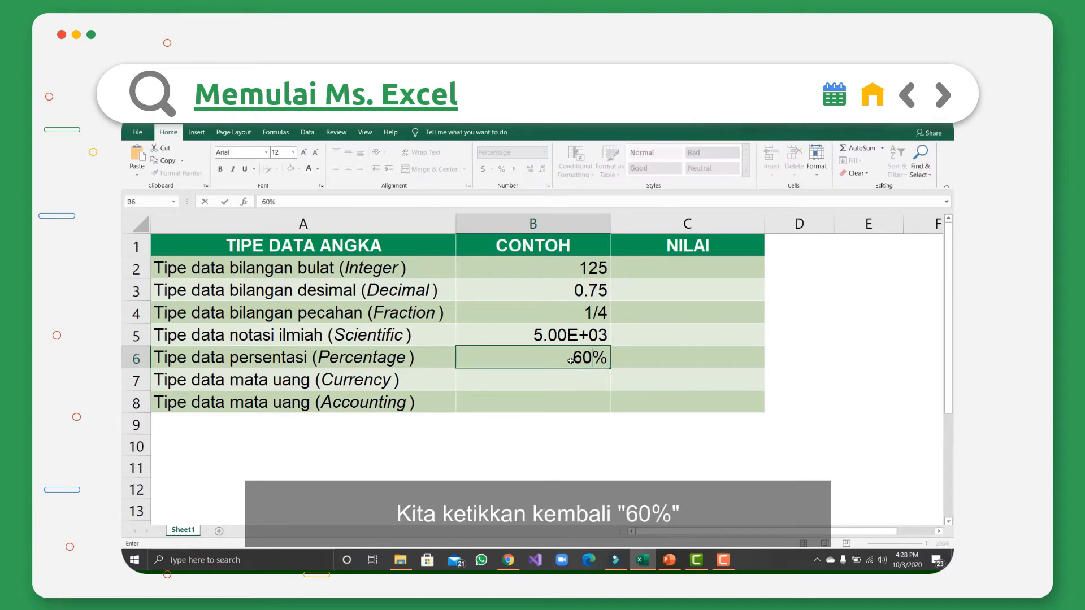
pyautogui.press('Return')
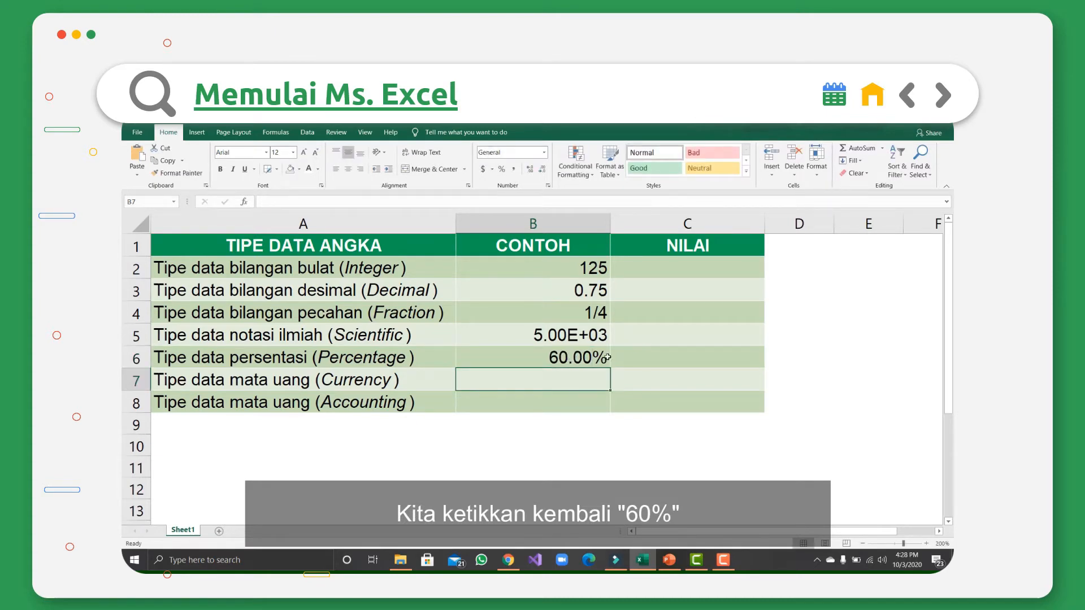
pyautogui.click(589, 361)
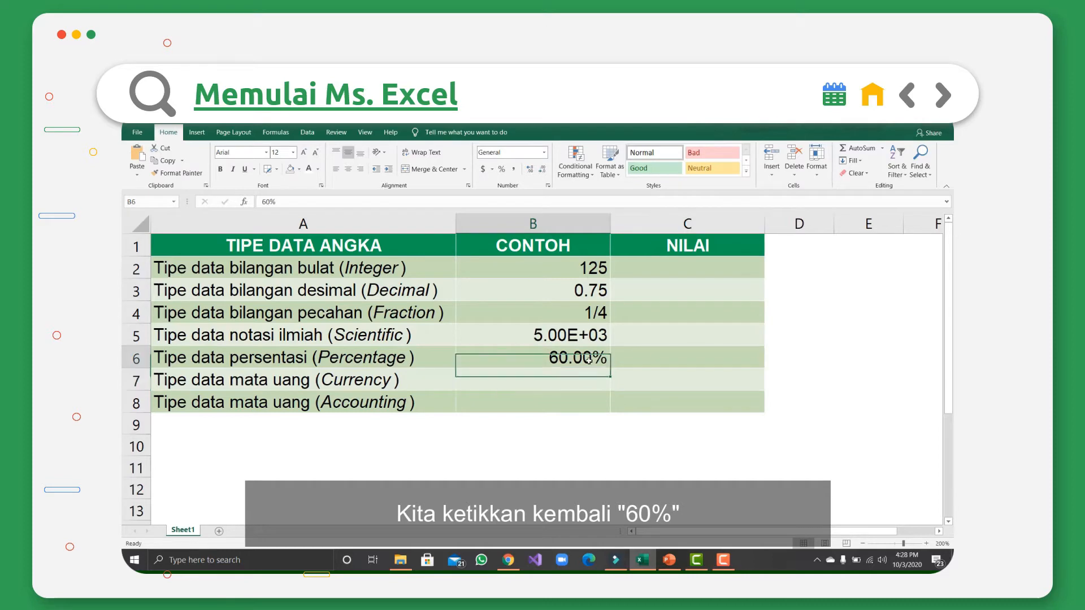
pyautogui.click(542, 170)
pyautogui.click(543, 171)
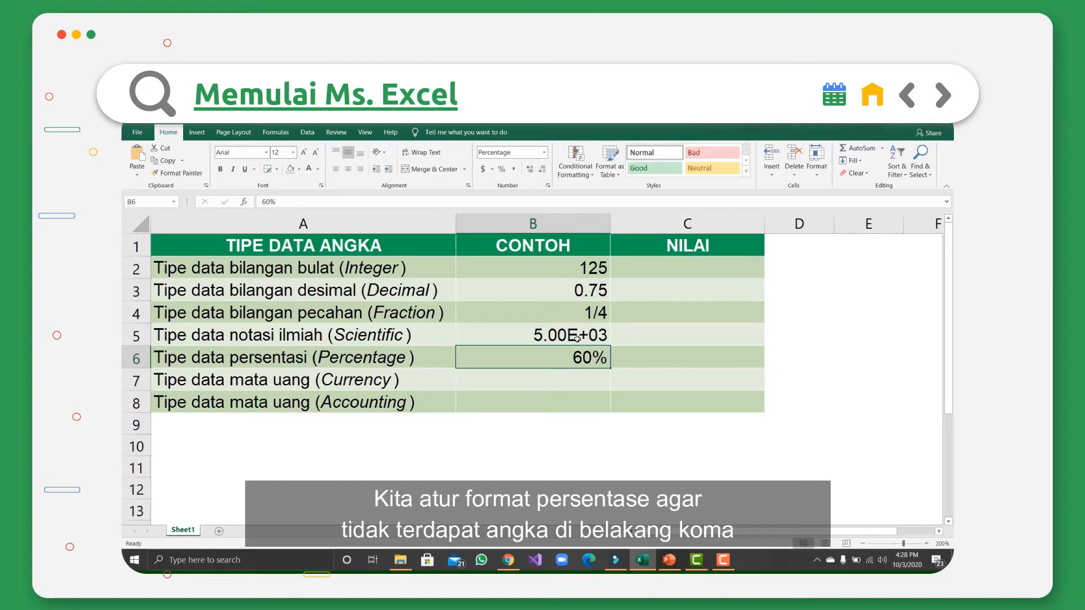
# Enter 1000000 in cell B7 as the CONTOH value for the Currency row and apply the Currency number format.
pyautogui.click(401, 387)
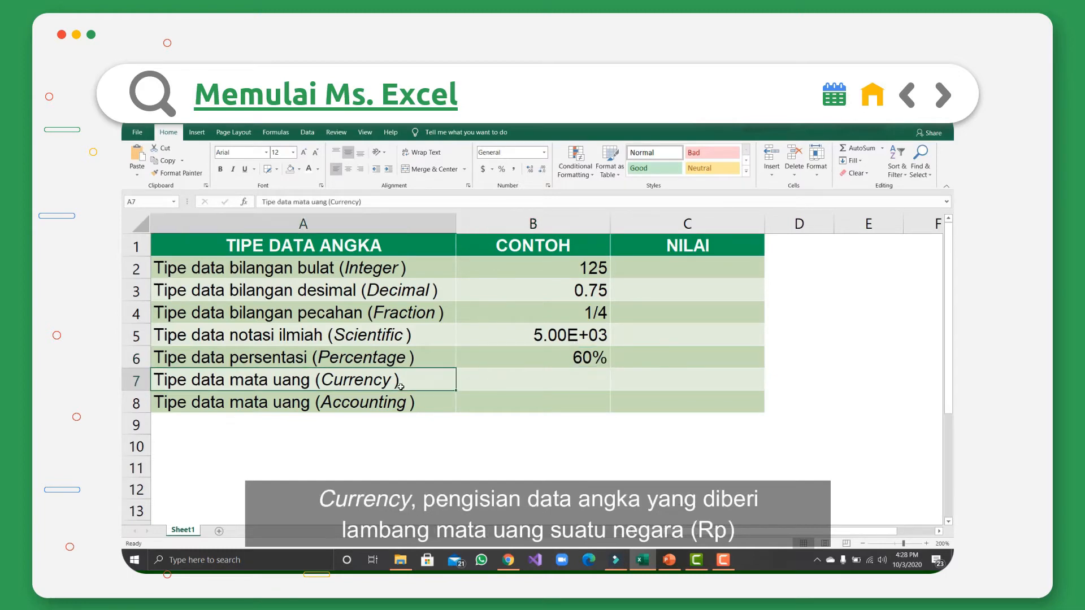
pyautogui.click(517, 379)
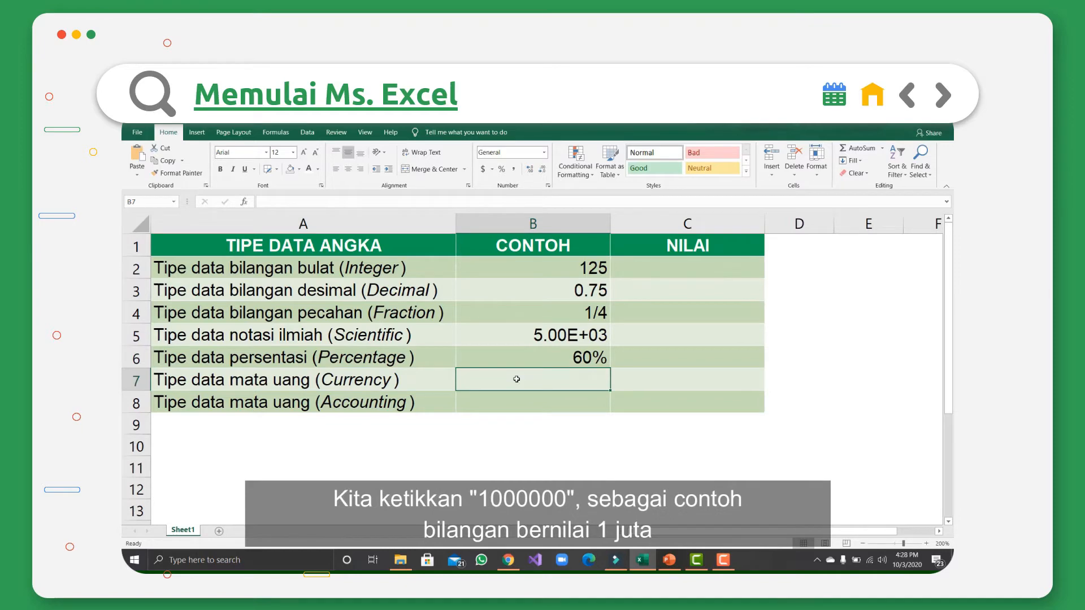
pyautogui.write('10')
pyautogui.write('00000')
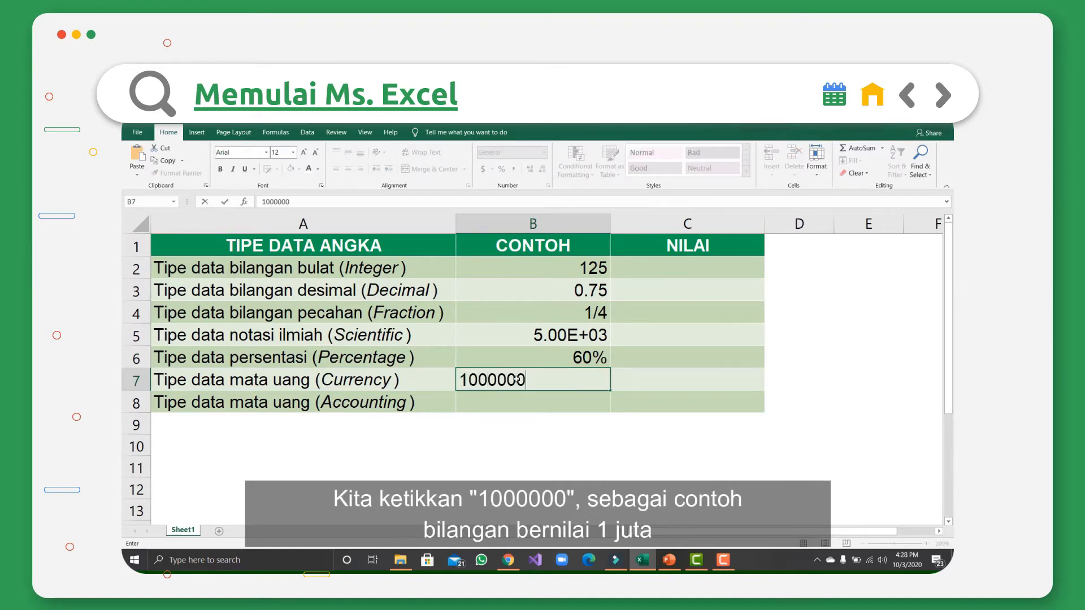
pyautogui.press('Return')
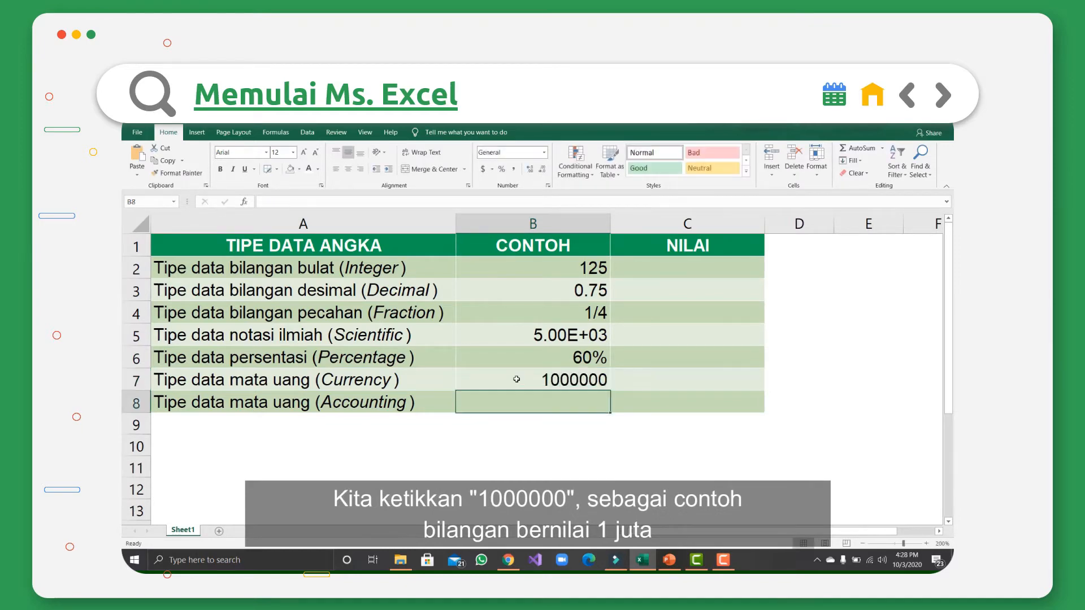
pyautogui.click(517, 379)
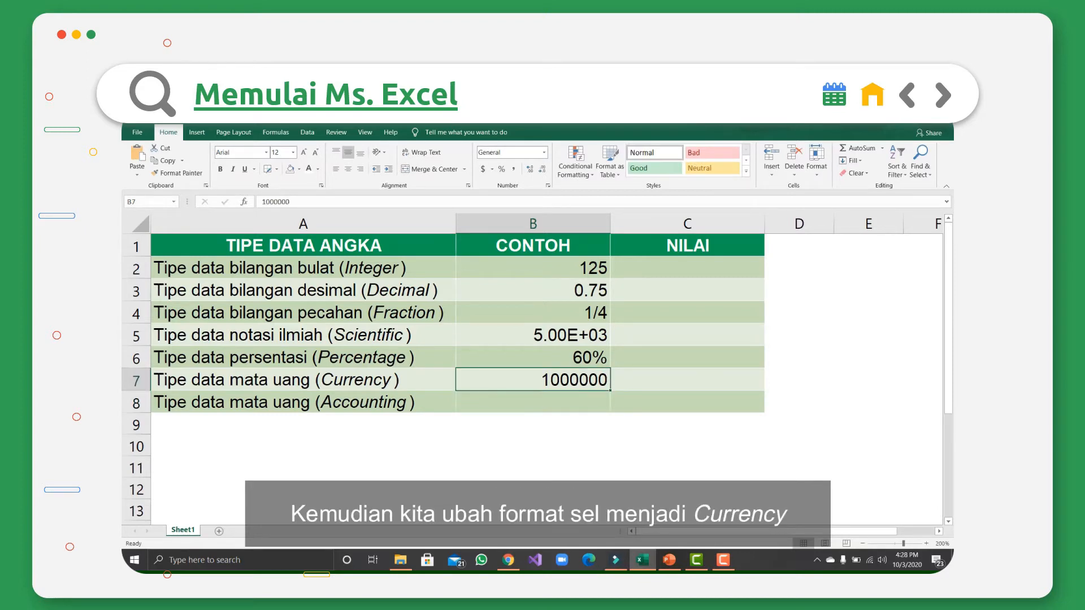
pyautogui.click(546, 153)
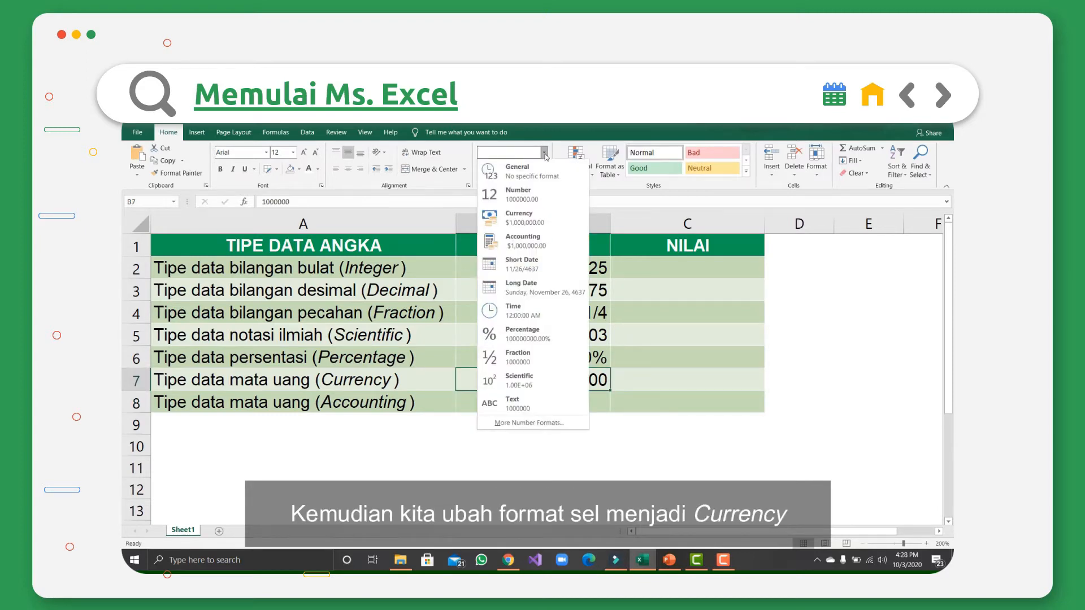
pyautogui.click(547, 218)
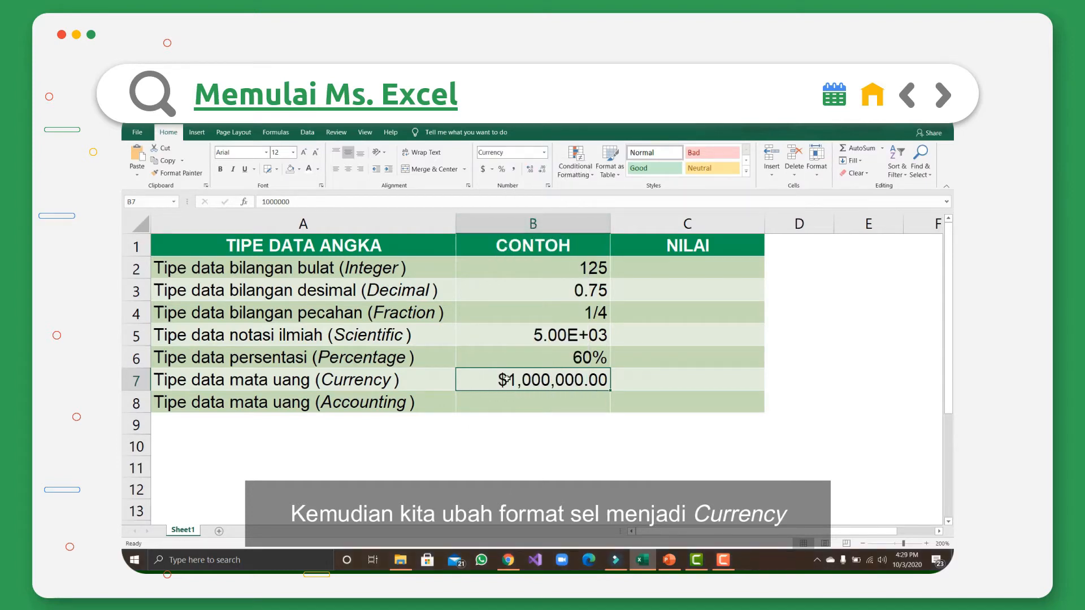